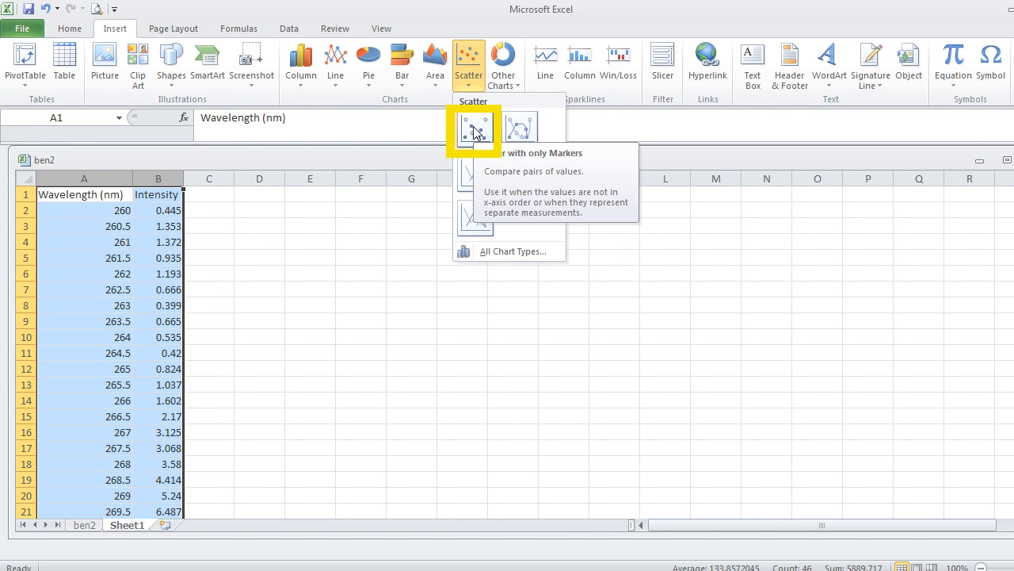
Insert a markers-only scatter chart of the wavelength and intensity data and delete its legend.
left_click(475, 129)
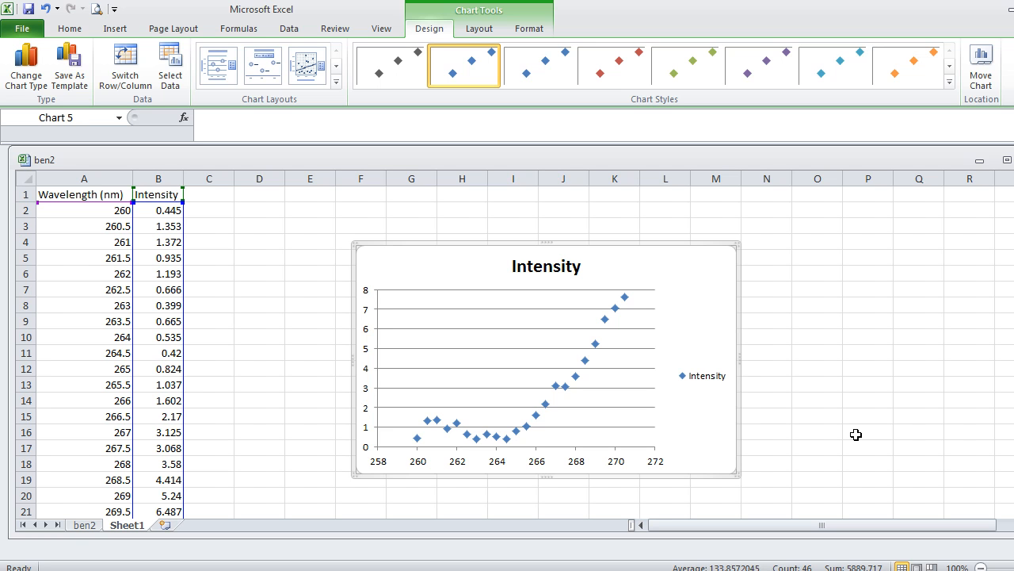
left_click(702, 380)
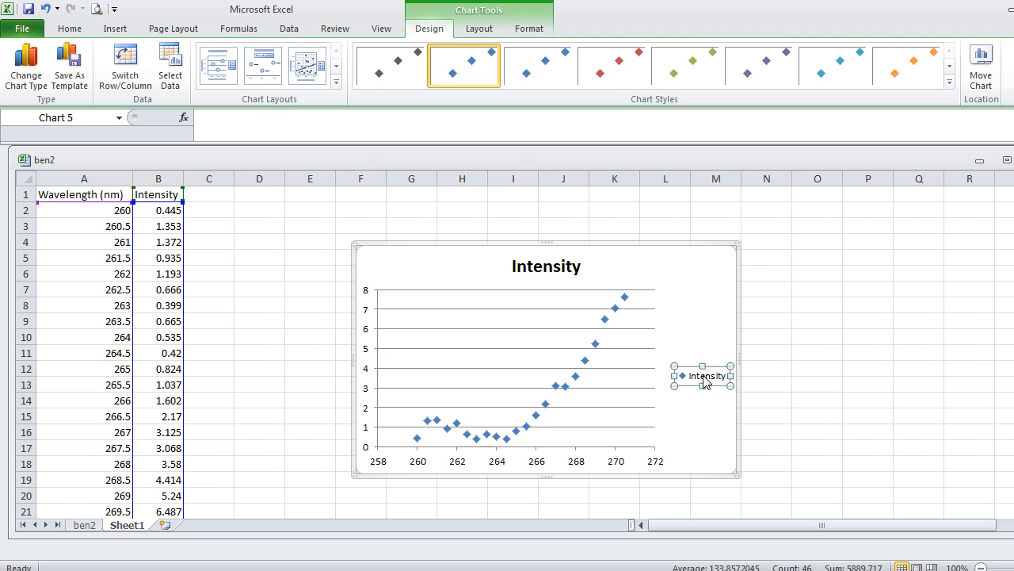
key("Delete")
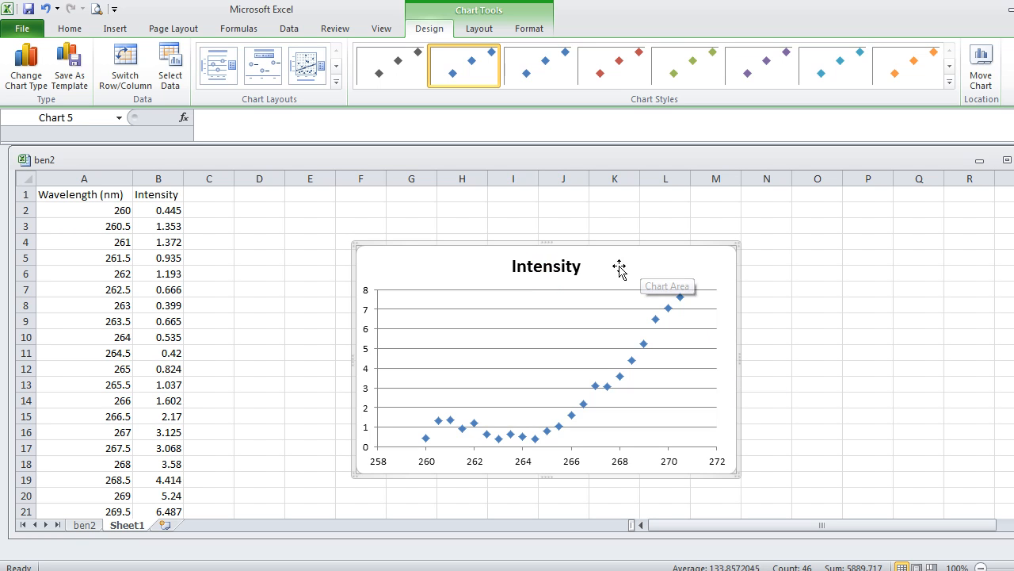
Delete the scatter chart's title and its horizontal major gridlines.
left_click(559, 267)
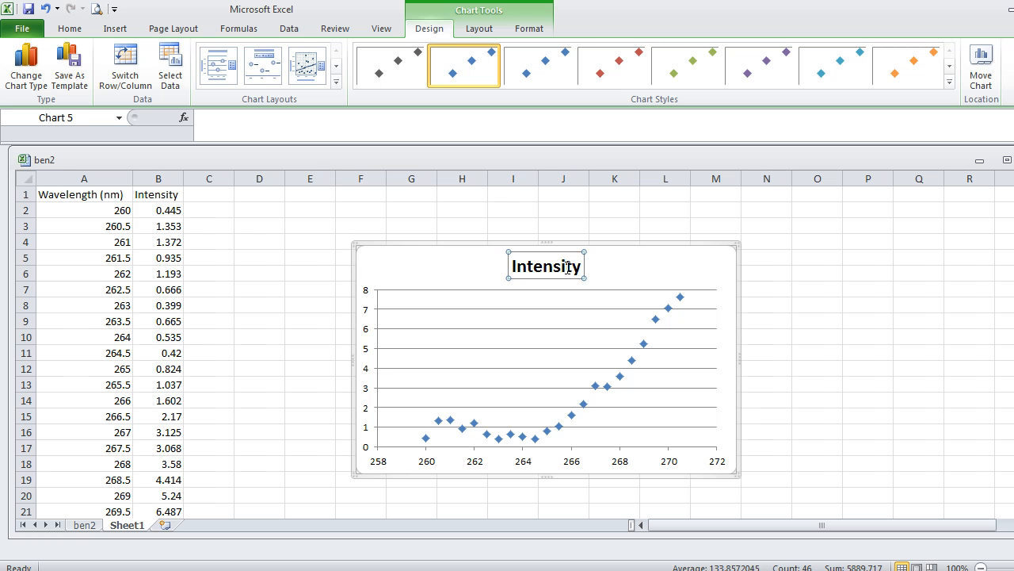
key("Delete")
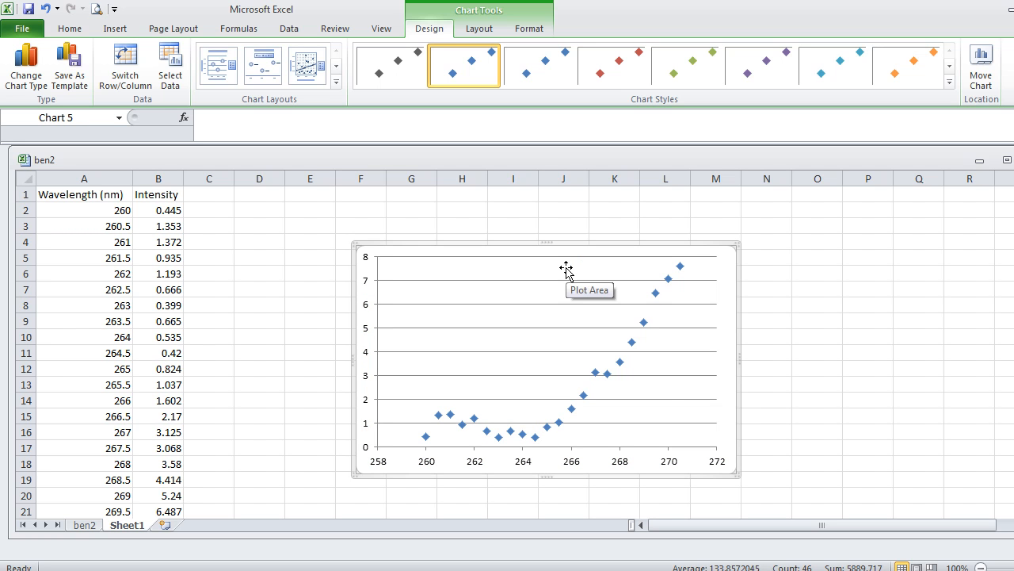
left_click(670, 376)
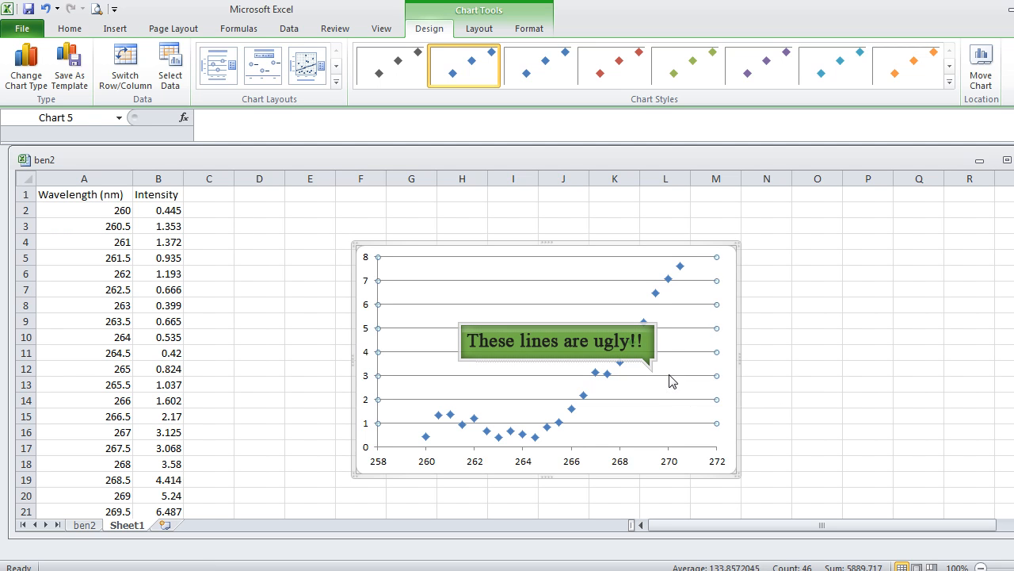
key("Delete")
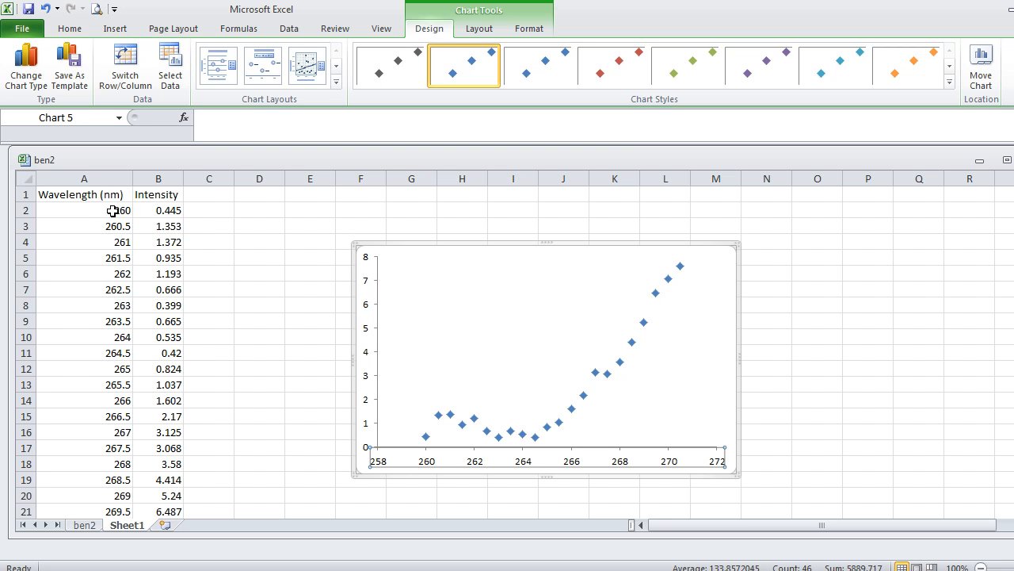
Fix the chart's x-axis range with a minimum of 260 and a maximum of 270.5.
left_click_drag(1013, 230, 1013, 236)
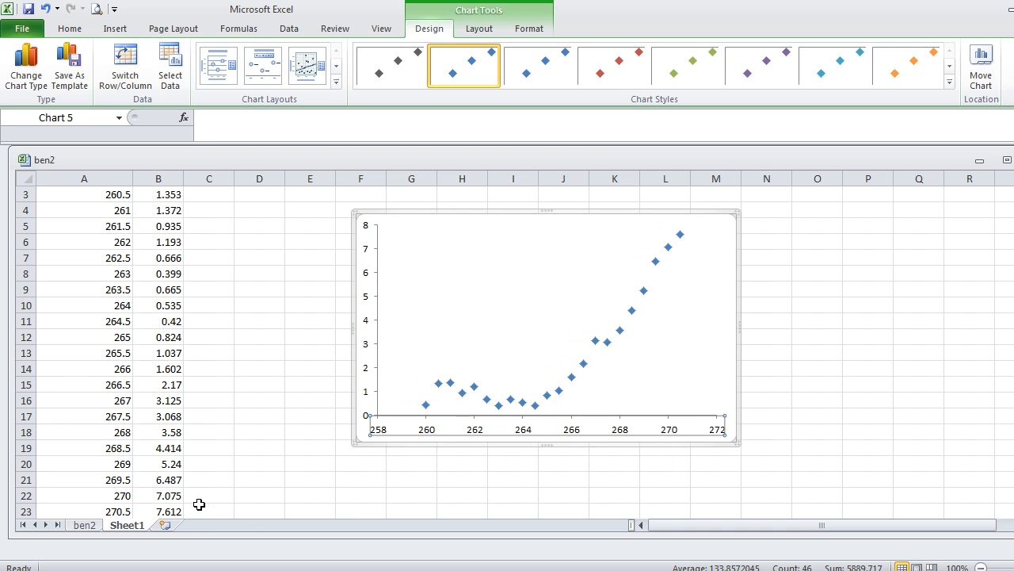
double_click(526, 433)
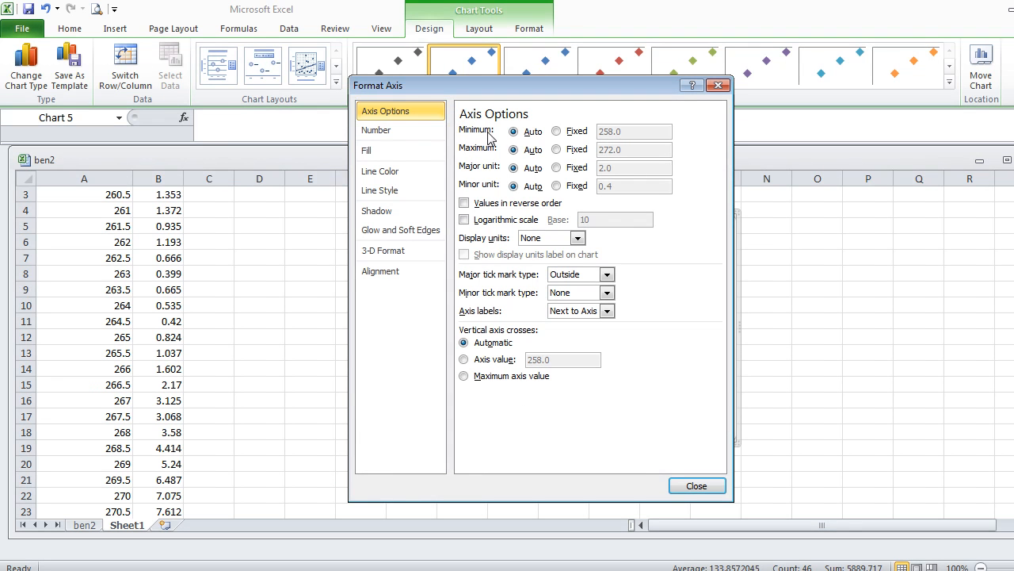
left_click(558, 131)
left_click_drag(632, 131, 587, 131)
type("260")
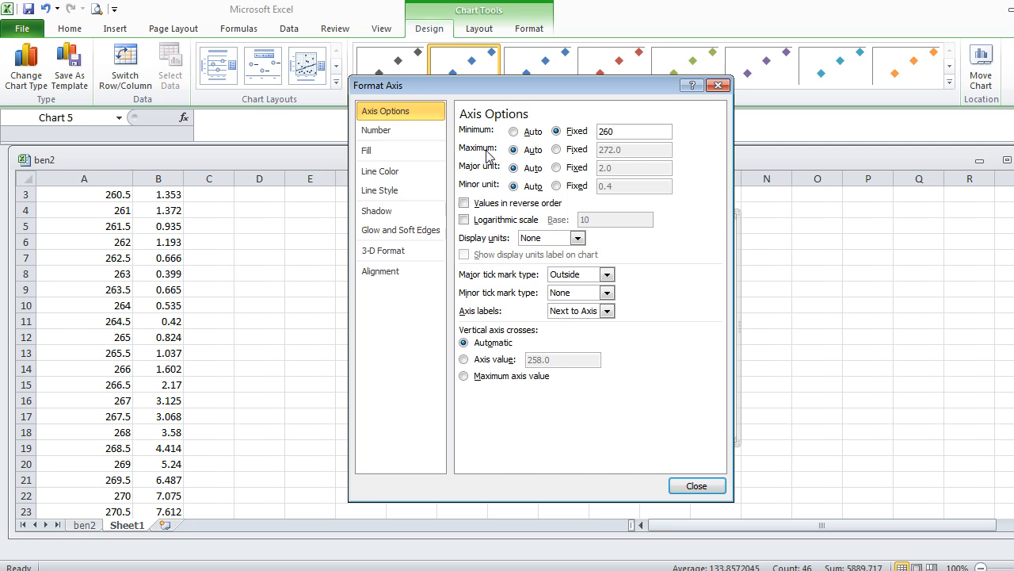
left_click(557, 151)
left_click(585, 153)
type("270.5")
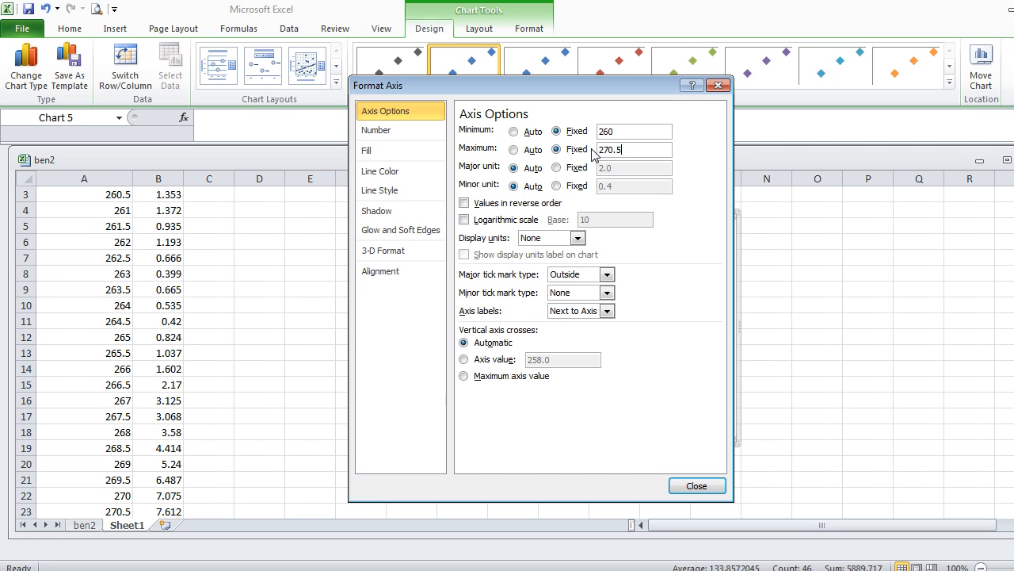
left_click(697, 487)
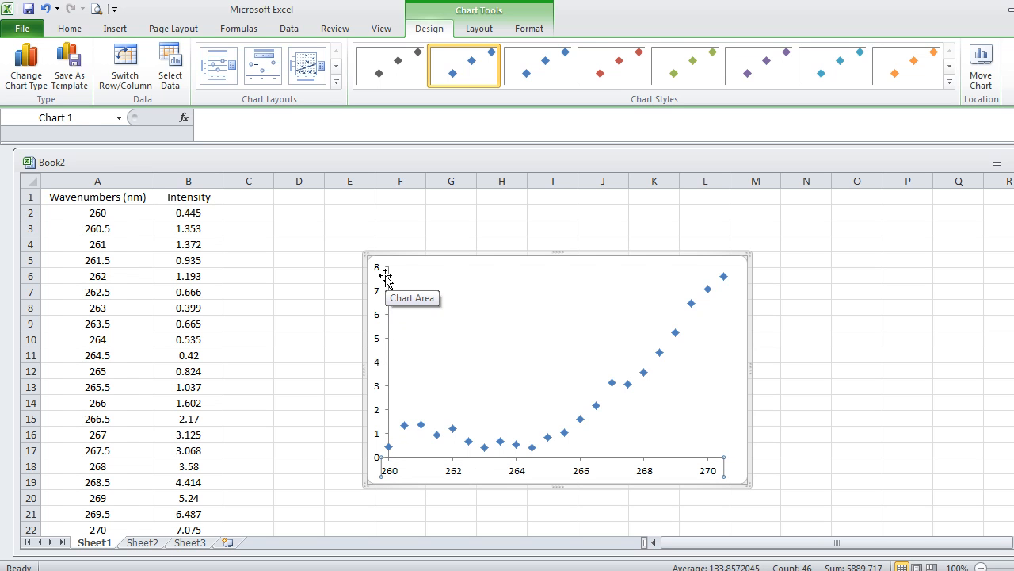
Set both the major and minor tick marks of the chart's y-axis to Inside.
double_click(381, 321)
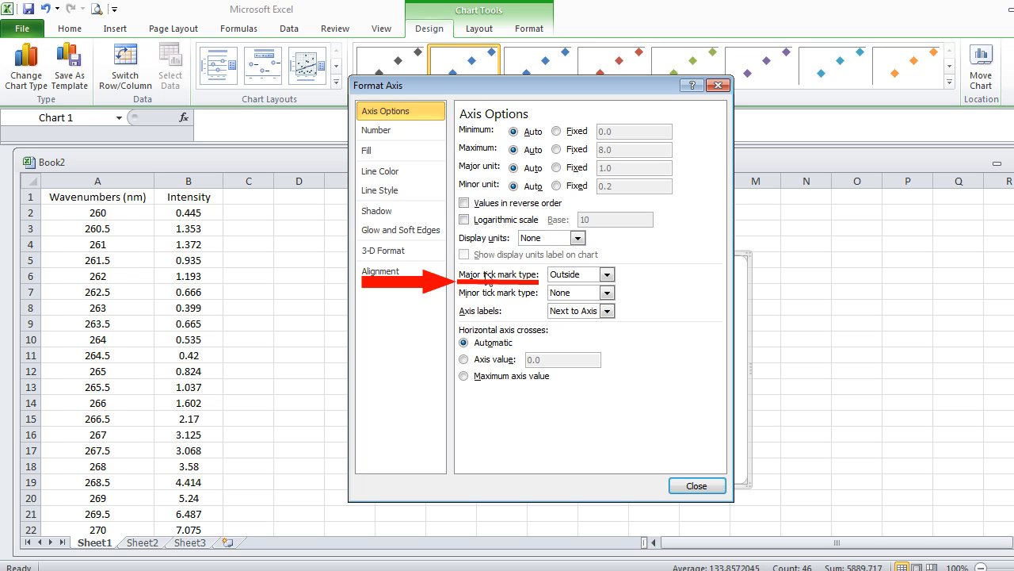
left_click(607, 274)
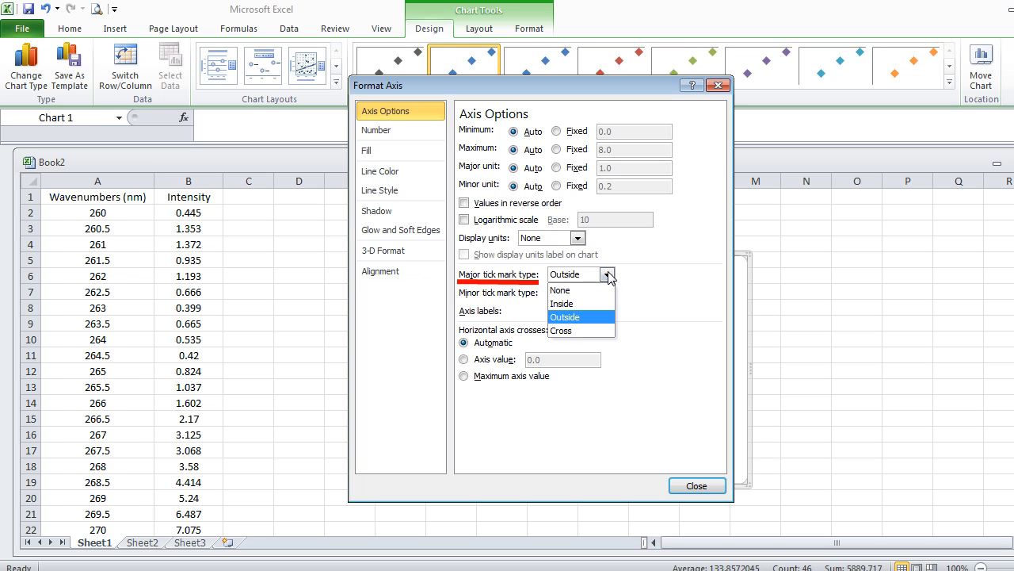
left_click(590, 304)
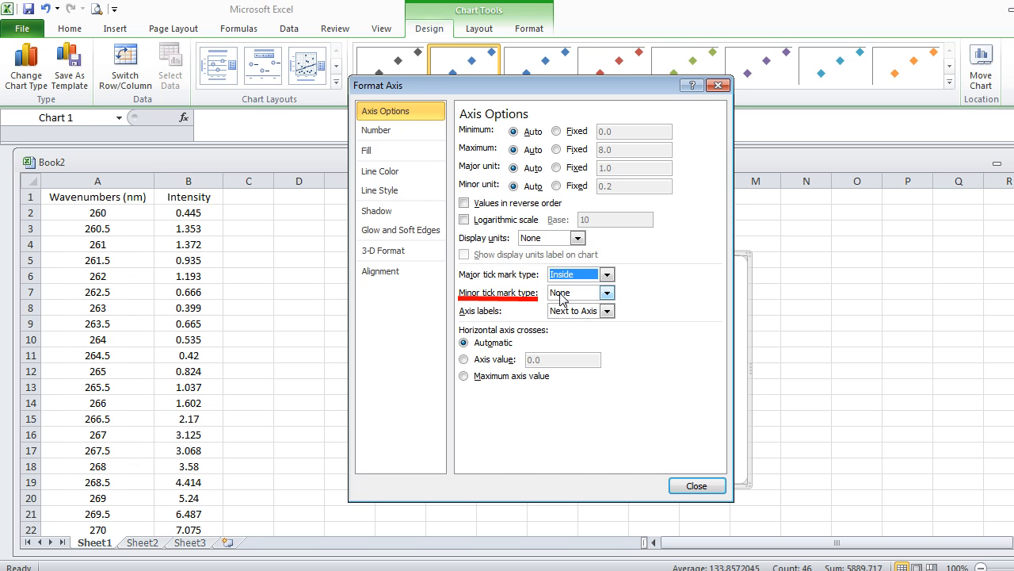
left_click(605, 293)
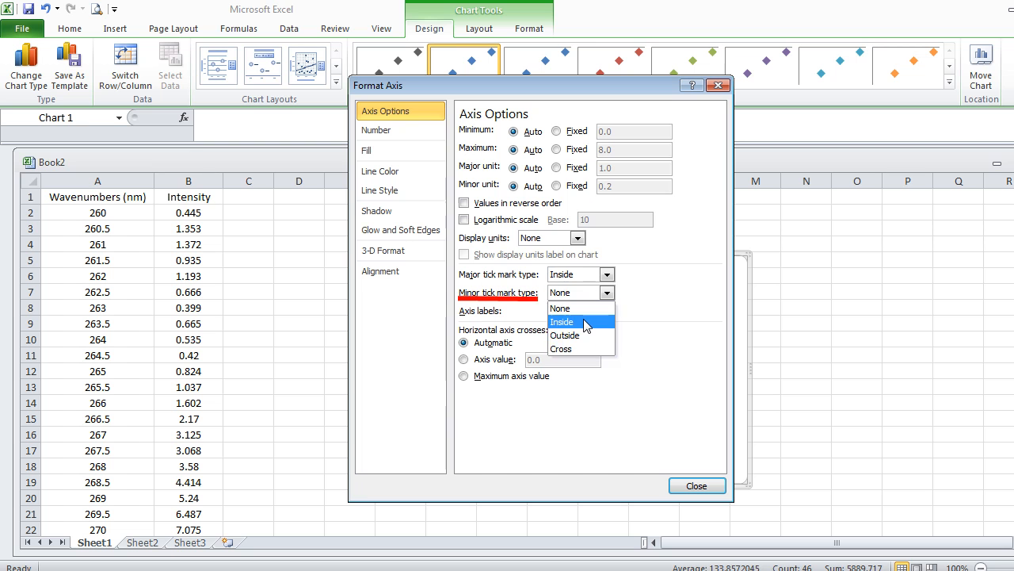
left_click(586, 322)
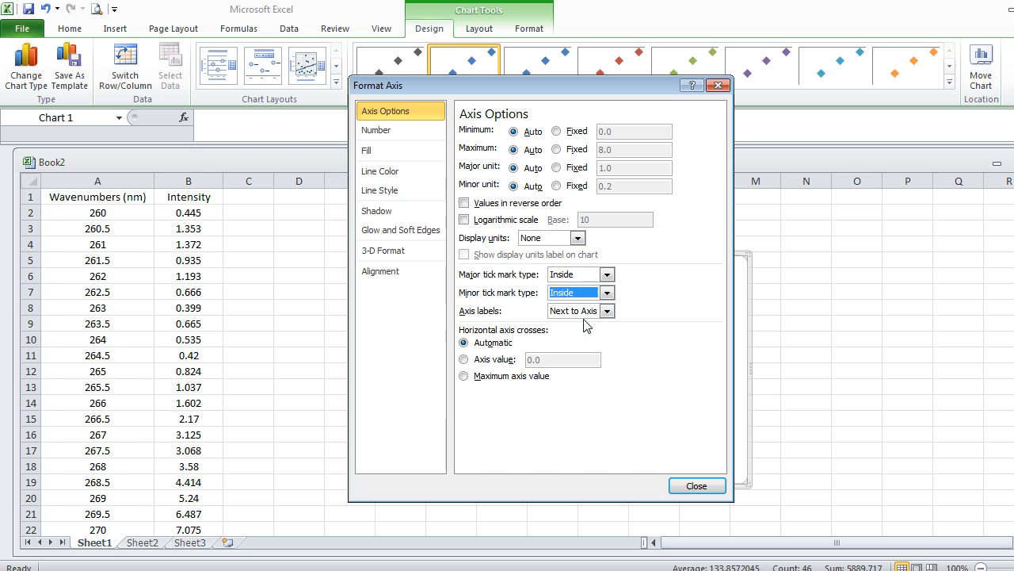
left_click(696, 485)
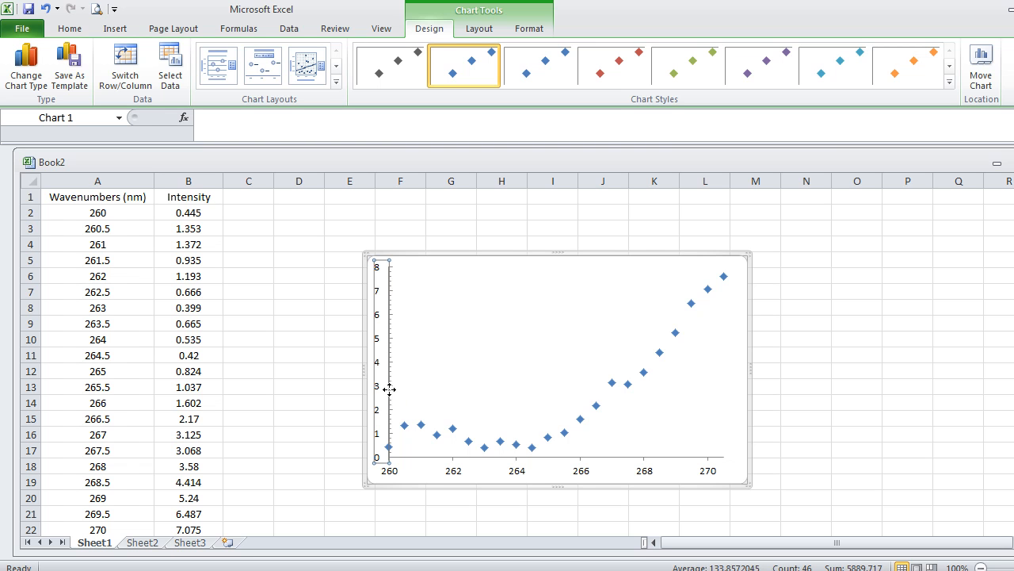
Set the major tick marks of the chart's x-axis to Inside.
mouse_move(366, 569)
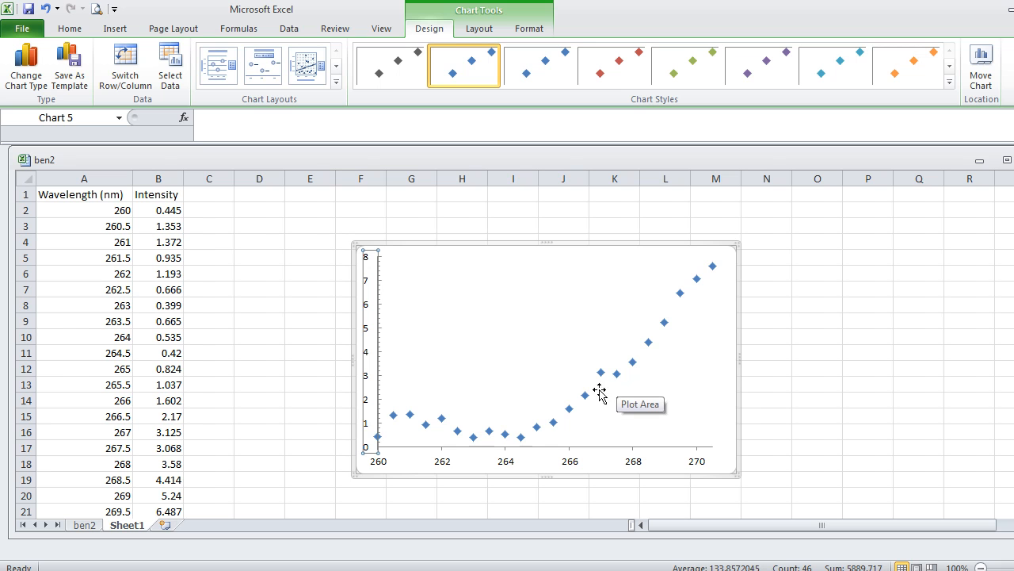
left_click(570, 452)
double_click(570, 453)
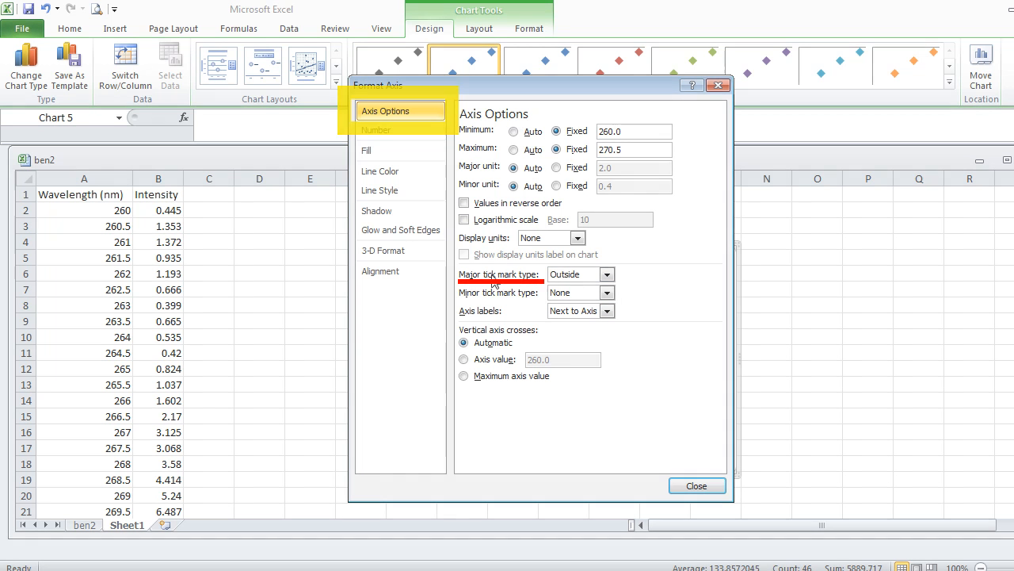
left_click(606, 274)
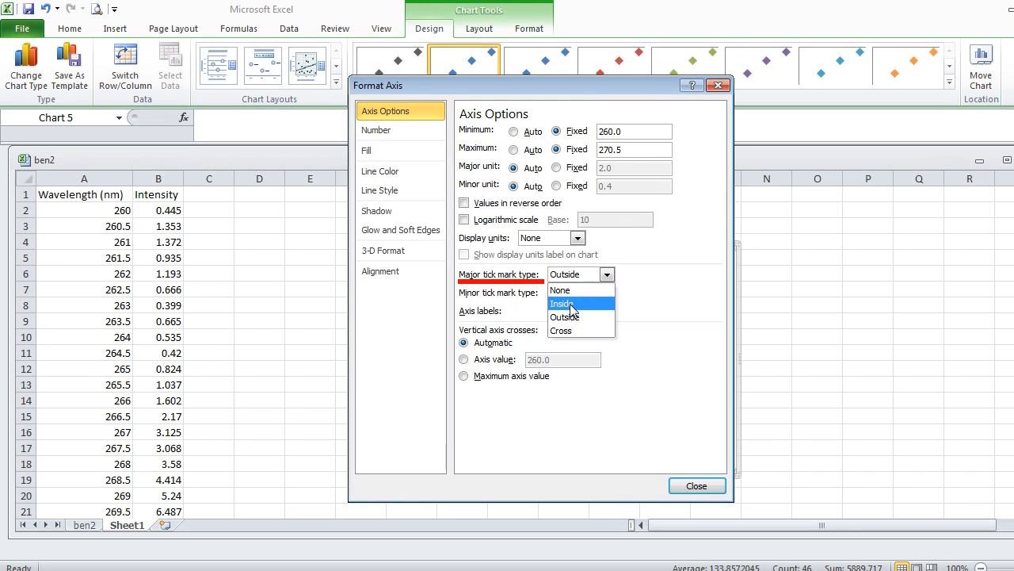
left_click(573, 305)
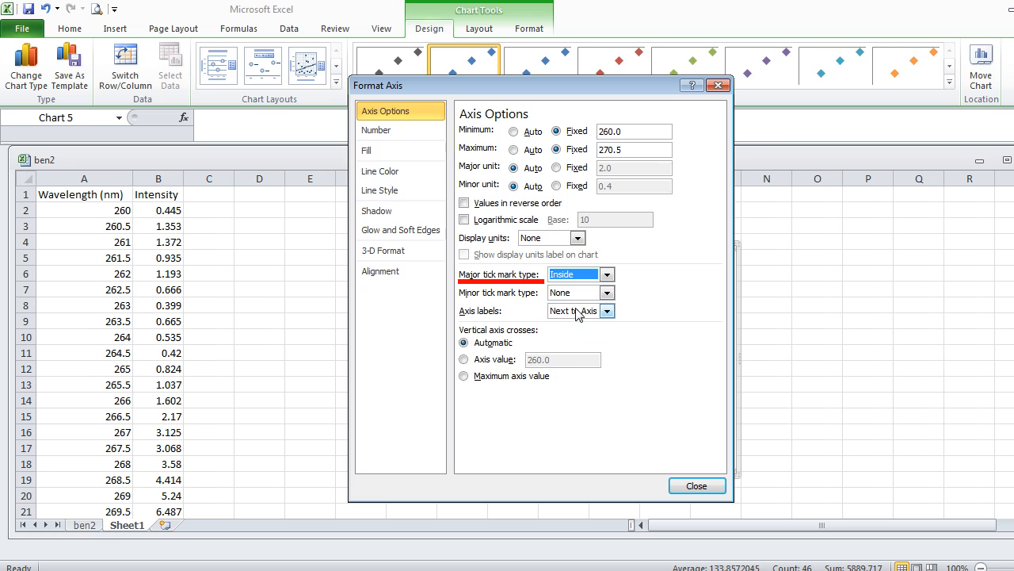
left_click(695, 486)
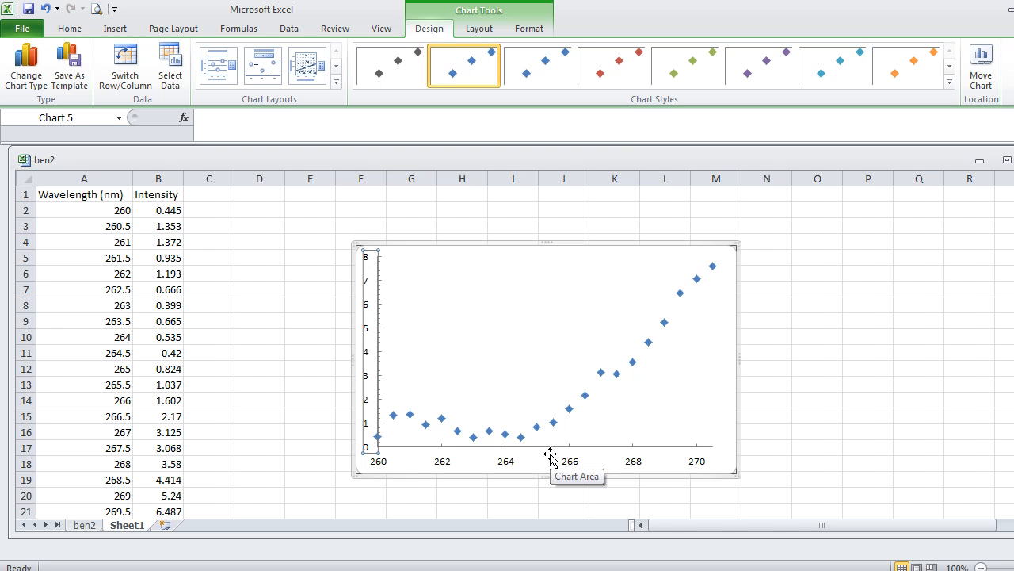
Format the chart's y-axis line as a solid black line.
left_click(432, 377)
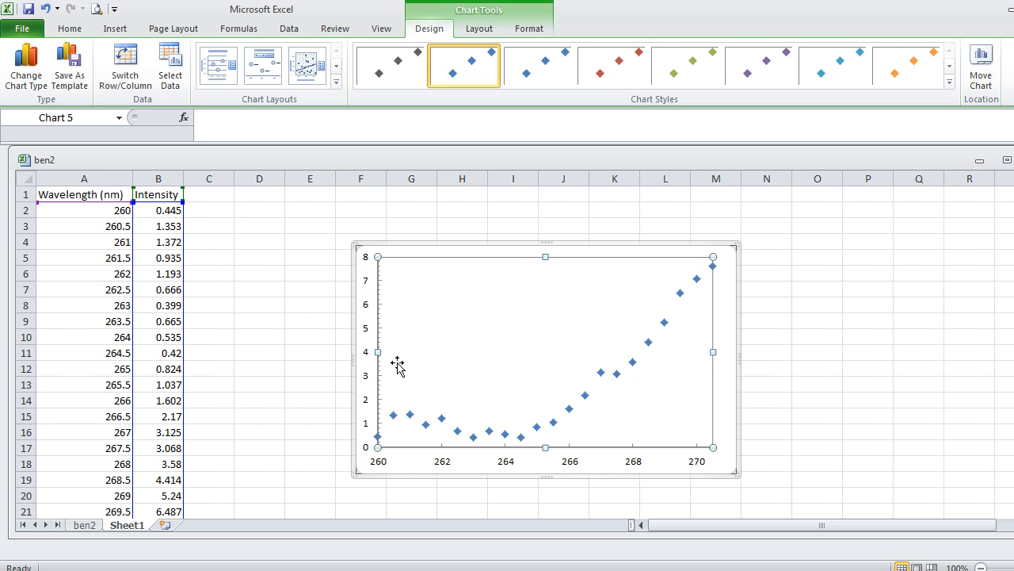
left_click(366, 332)
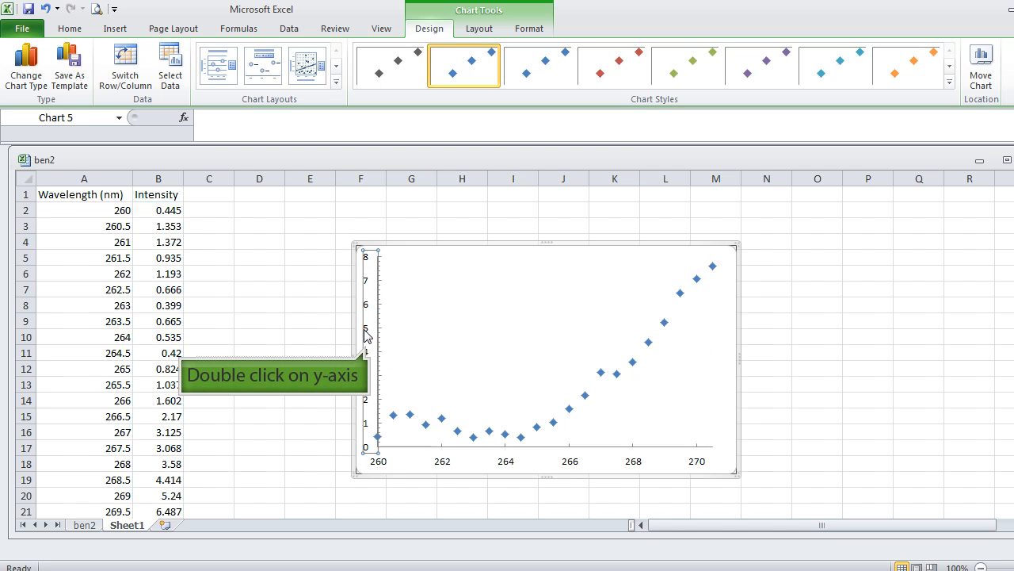
double_click(366, 334)
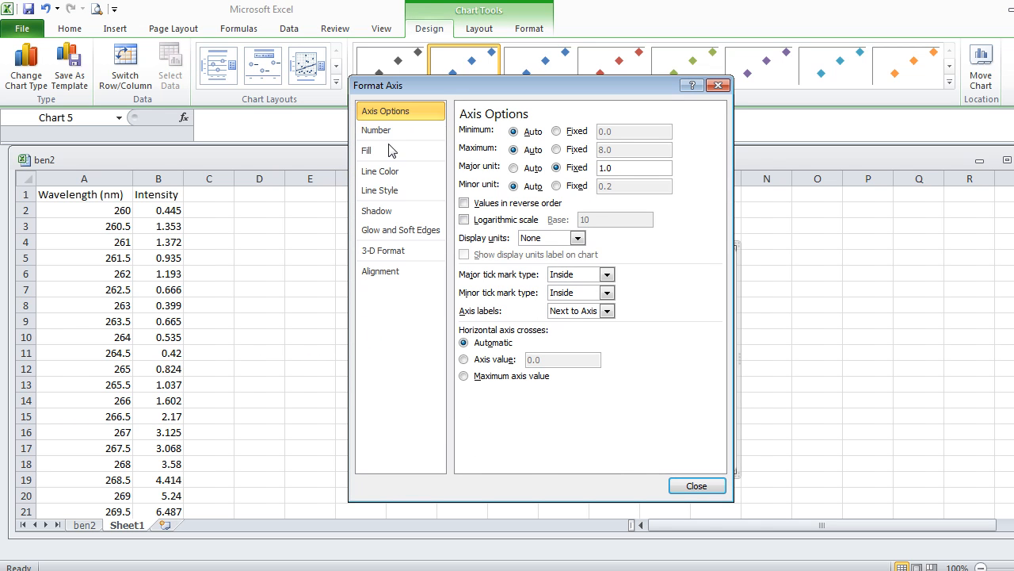
left_click(394, 173)
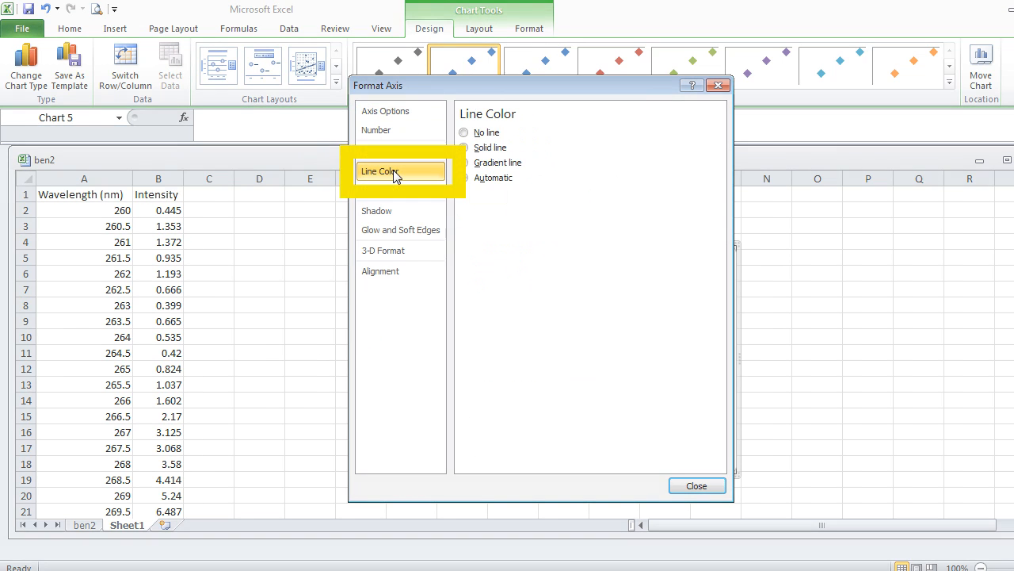
left_click(464, 148)
left_click(529, 198)
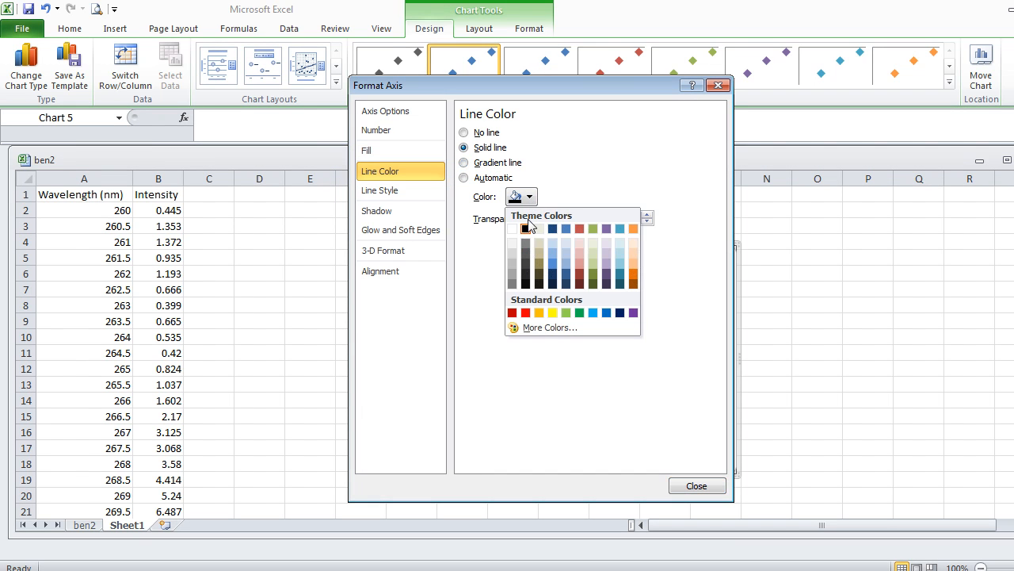
left_click(525, 229)
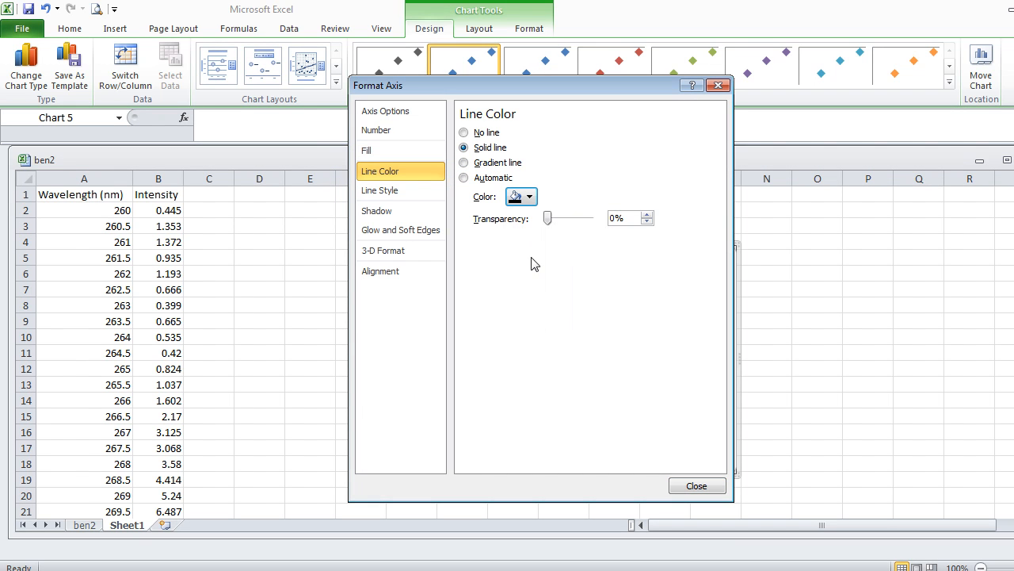
left_click(691, 485)
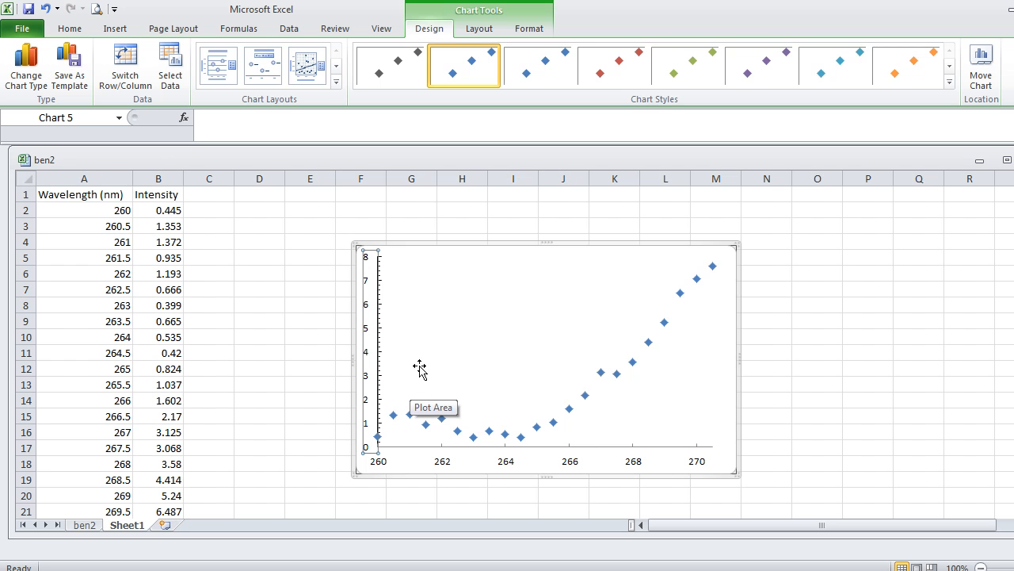
Format the chart's x-axis line as a solid black line.
double_click(448, 464)
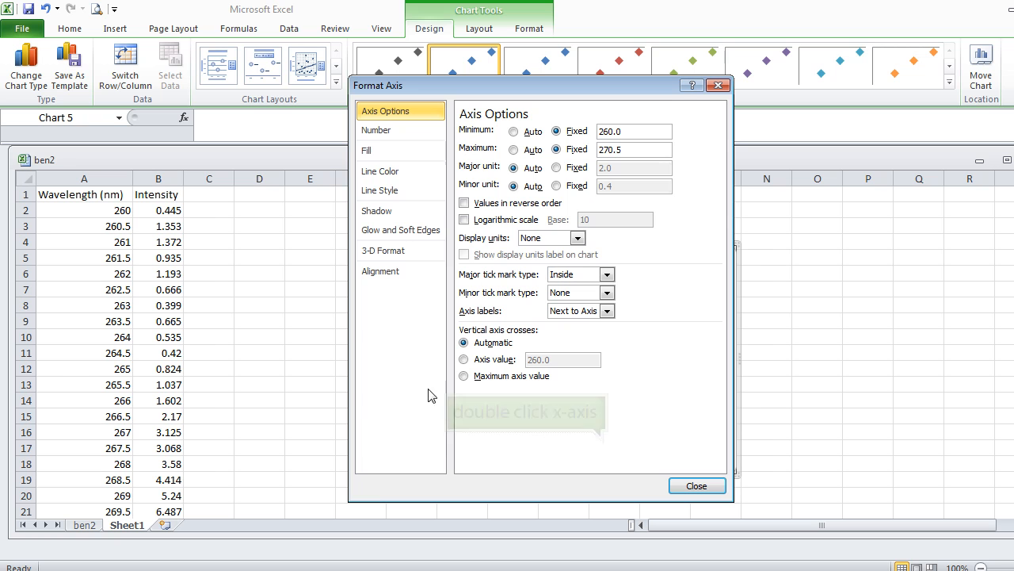
left_click(396, 173)
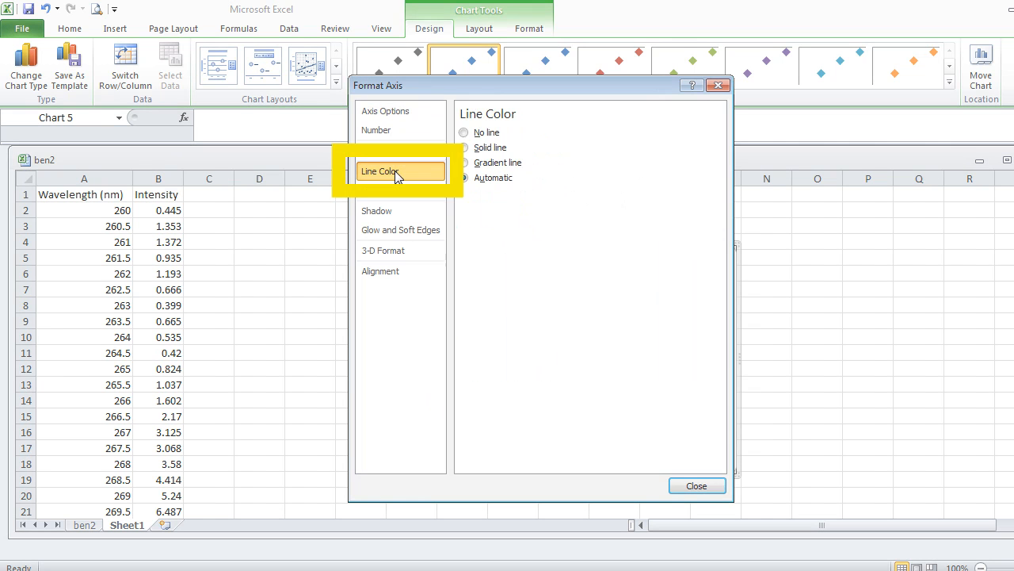
left_click(464, 149)
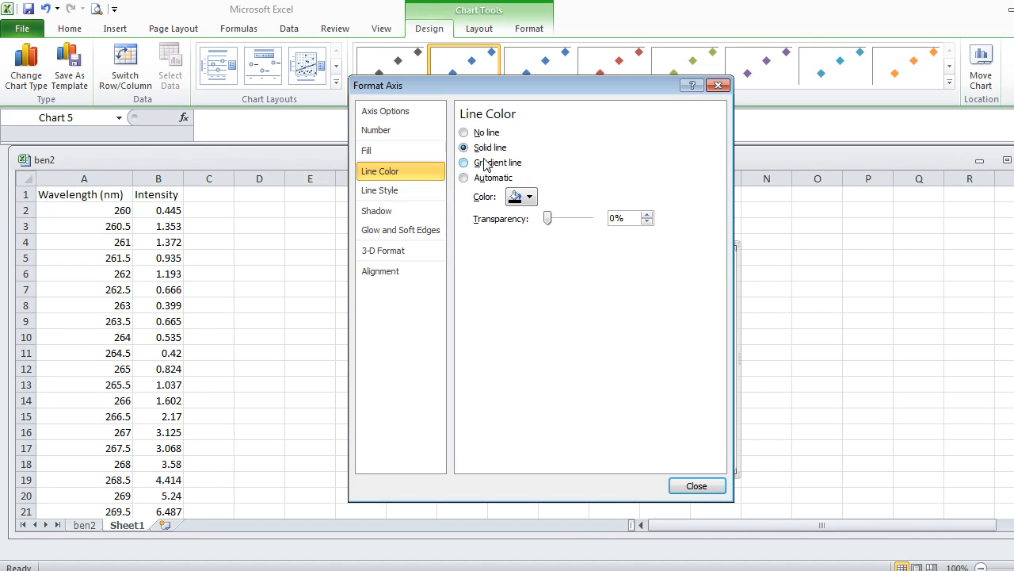
left_click(523, 197)
left_click(527, 228)
left_click(695, 486)
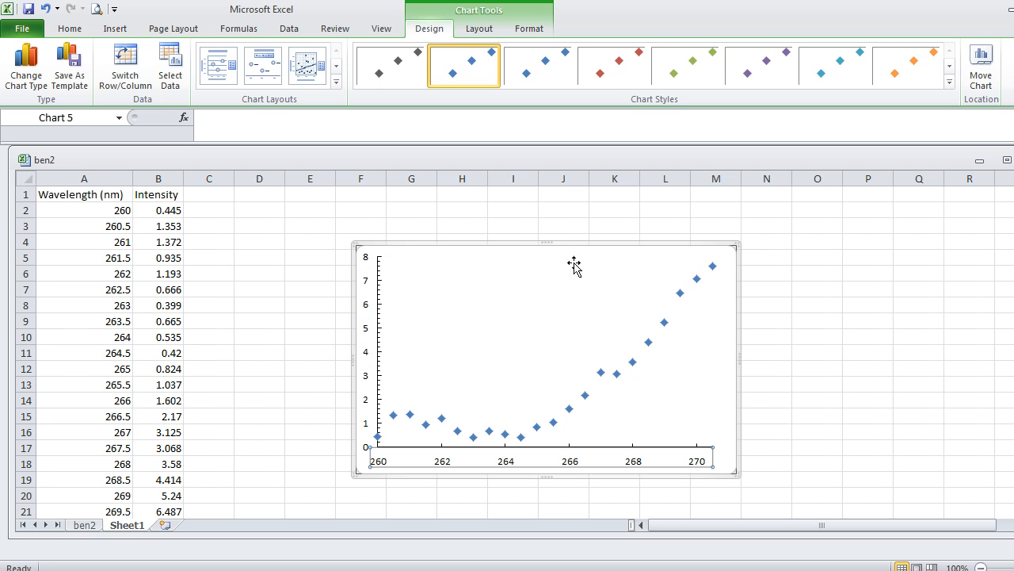
Format the border of the chart's plot area as a solid black line.
left_click(713, 317)
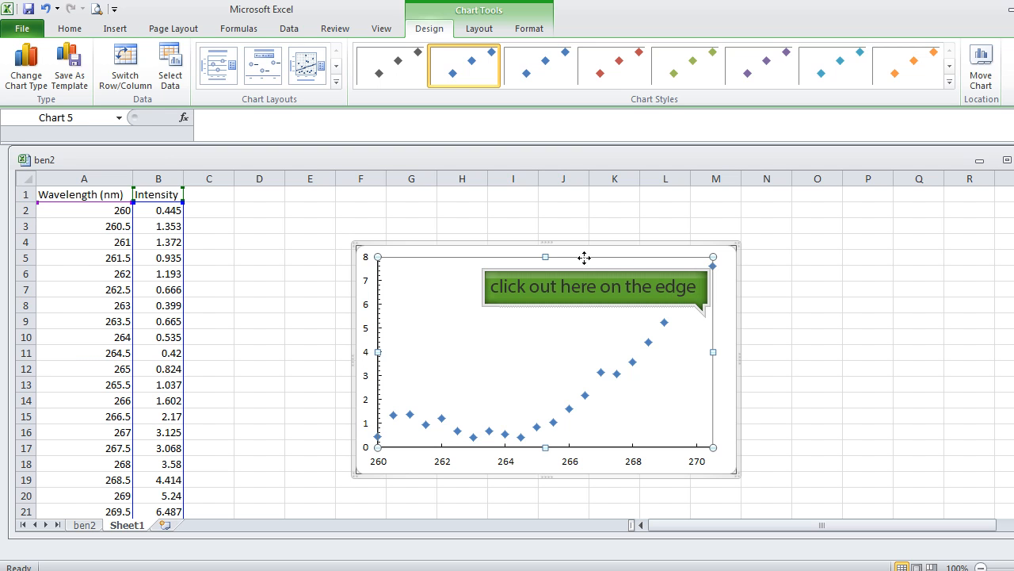
double_click(650, 257)
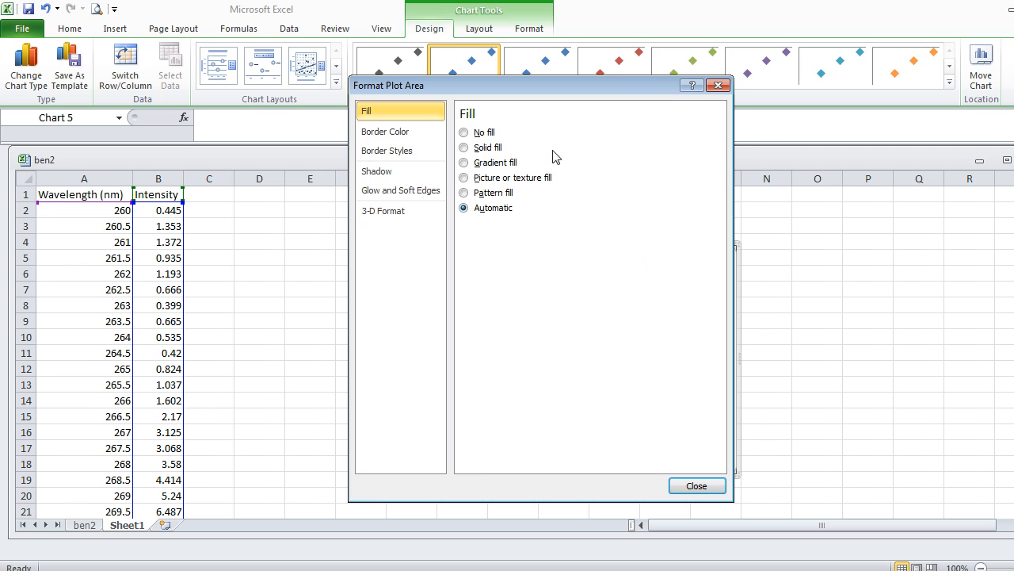
left_click(408, 133)
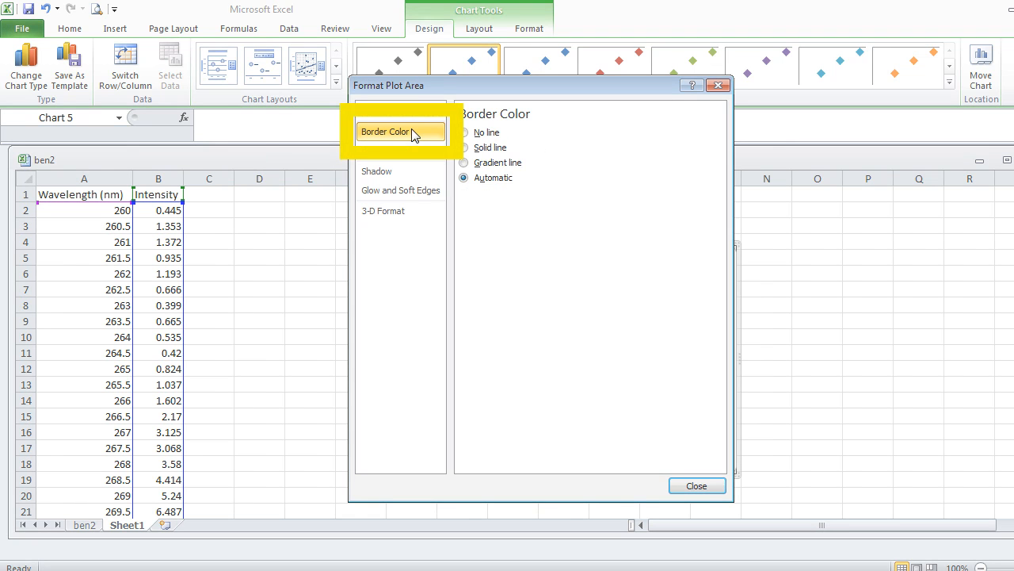
left_click(489, 149)
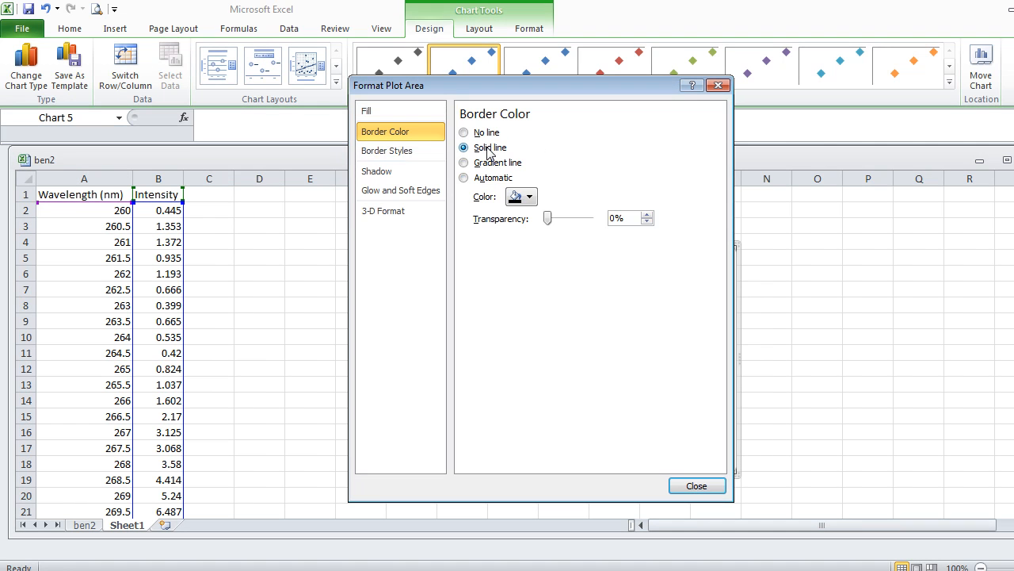
left_click(525, 198)
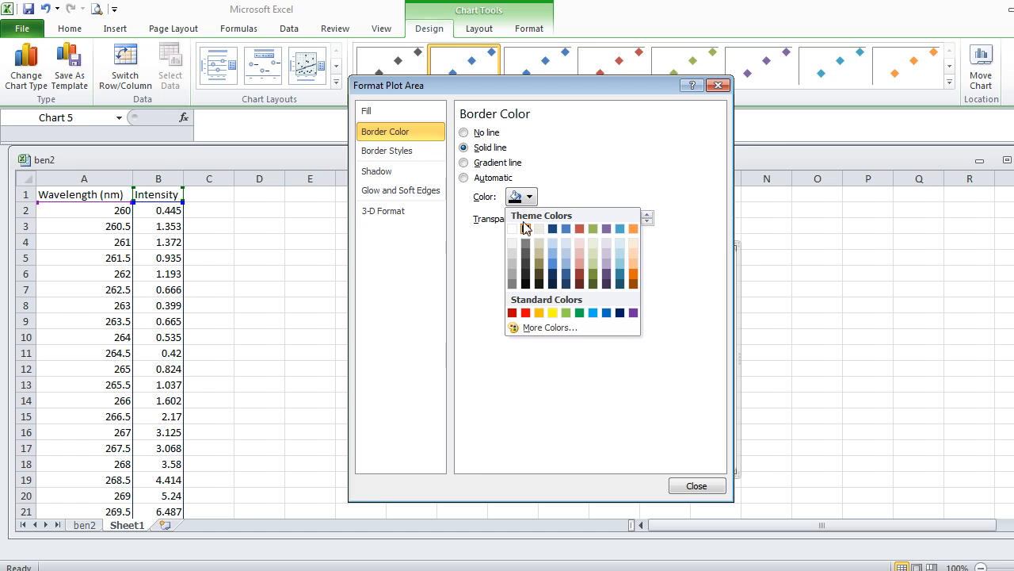
left_click(526, 230)
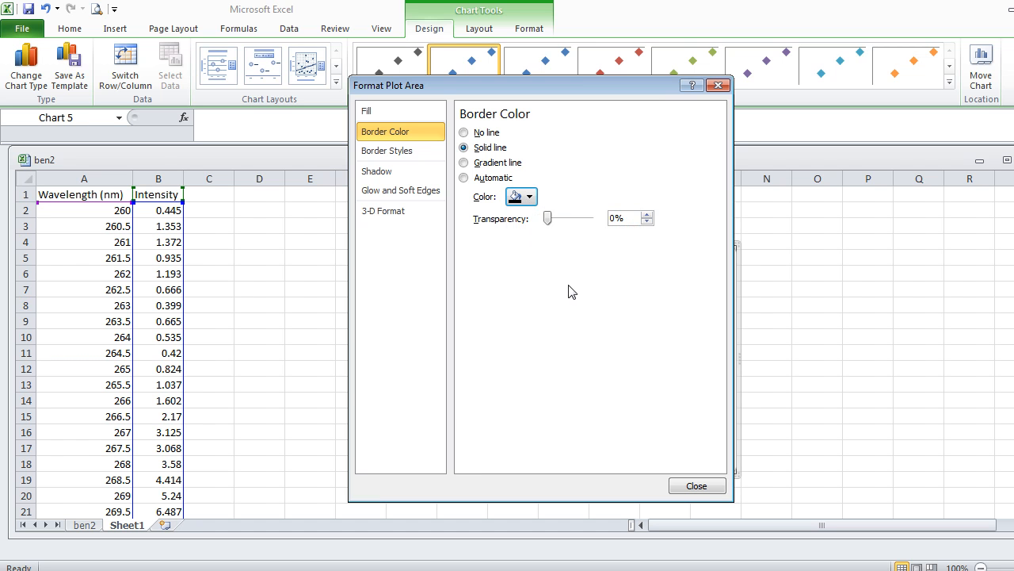
left_click(696, 486)
Add a title below the chart's horizontal axis reading "Wavelength (nm)".
left_click(725, 335)
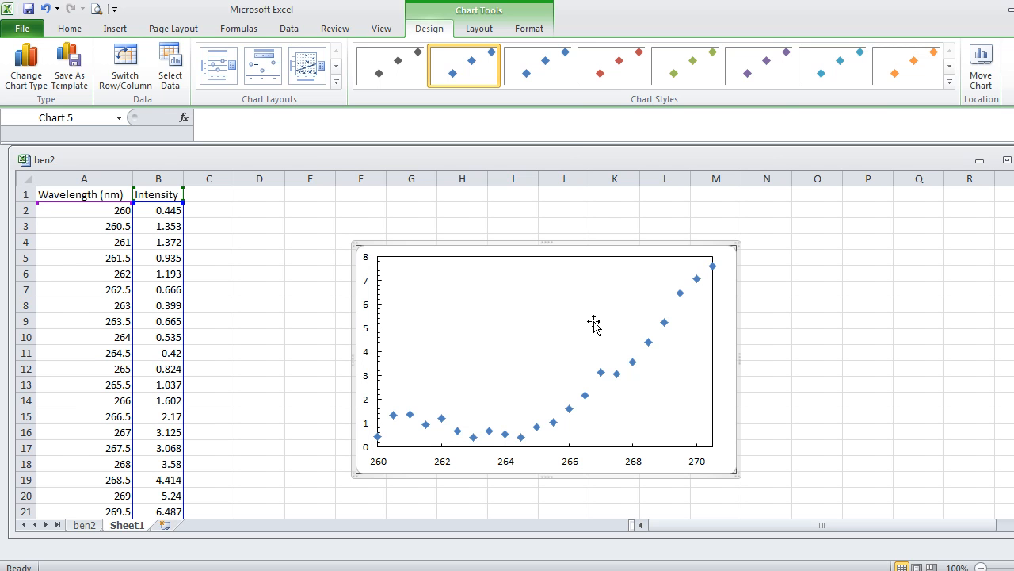
left_click(483, 29)
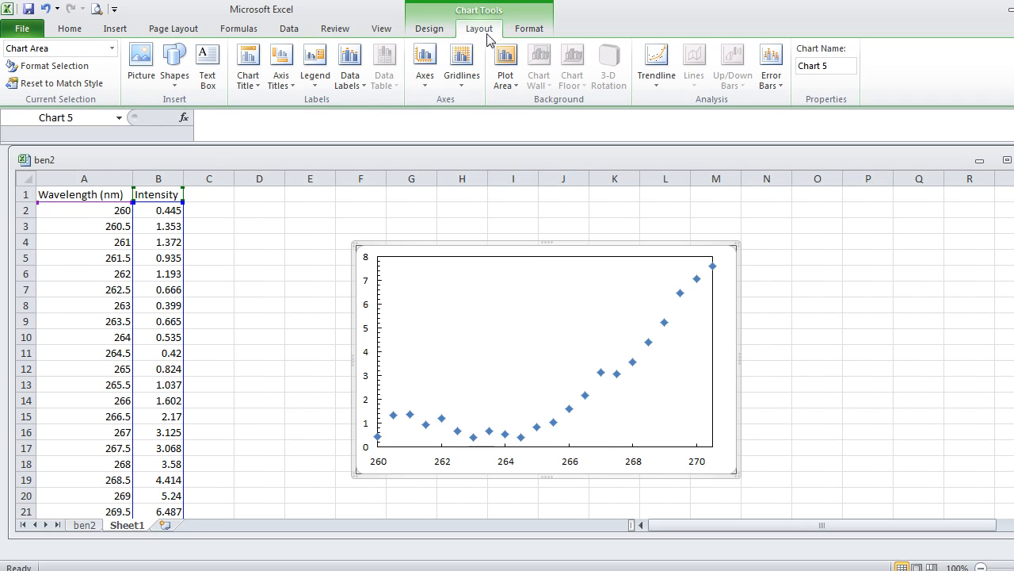
left_click(284, 86)
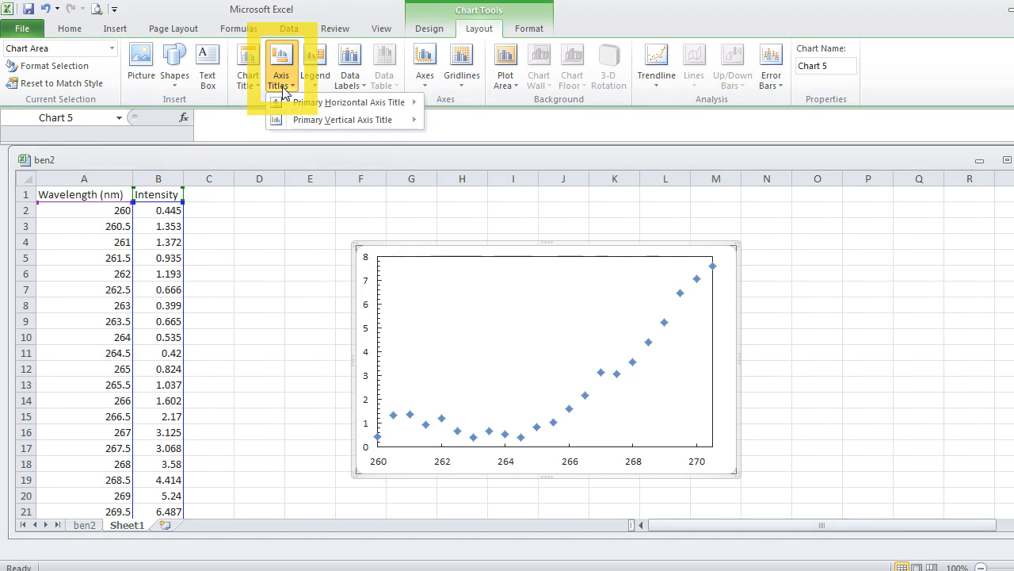
mouse_move(284, 106)
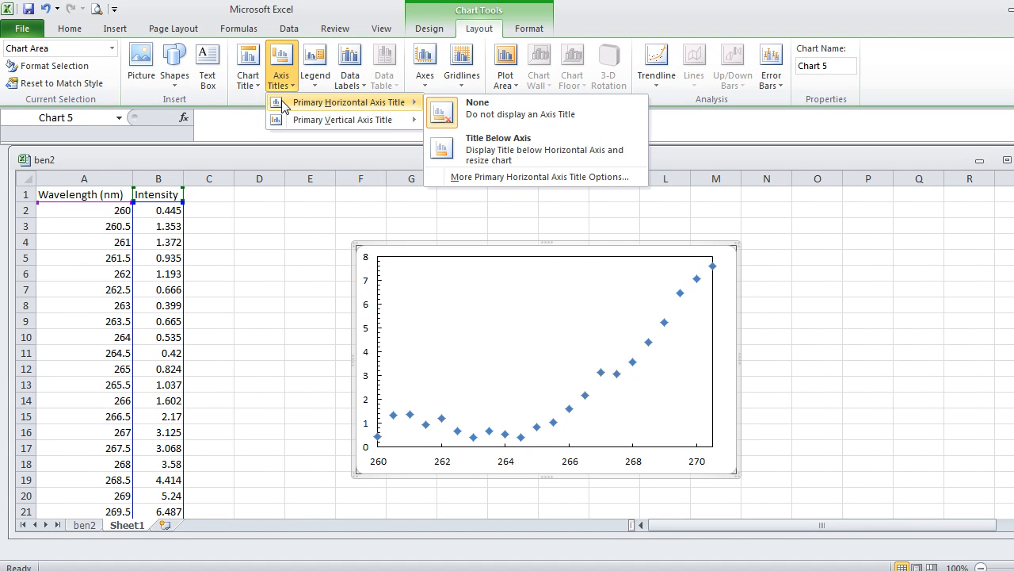
left_click(512, 154)
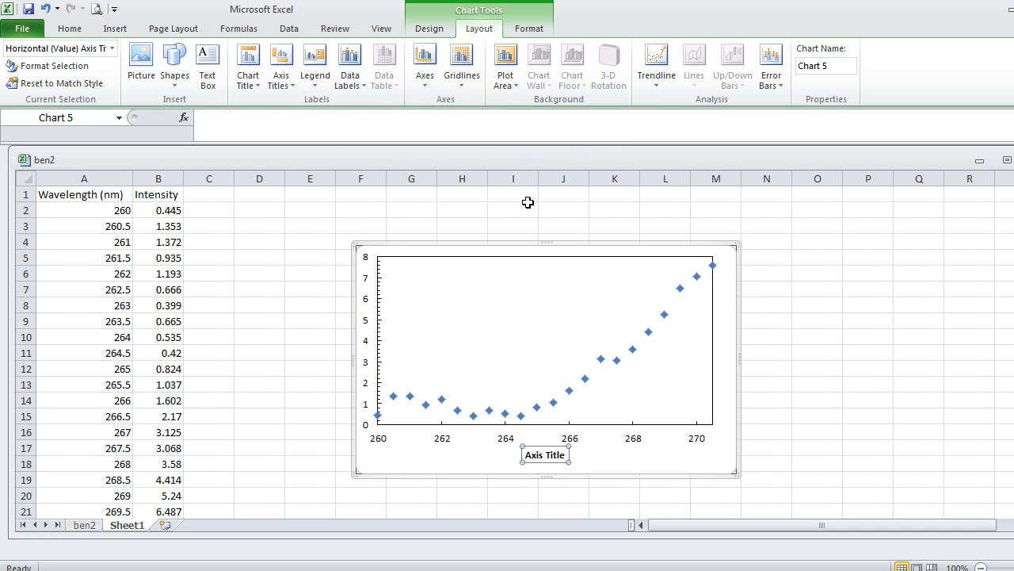
left_click(559, 454)
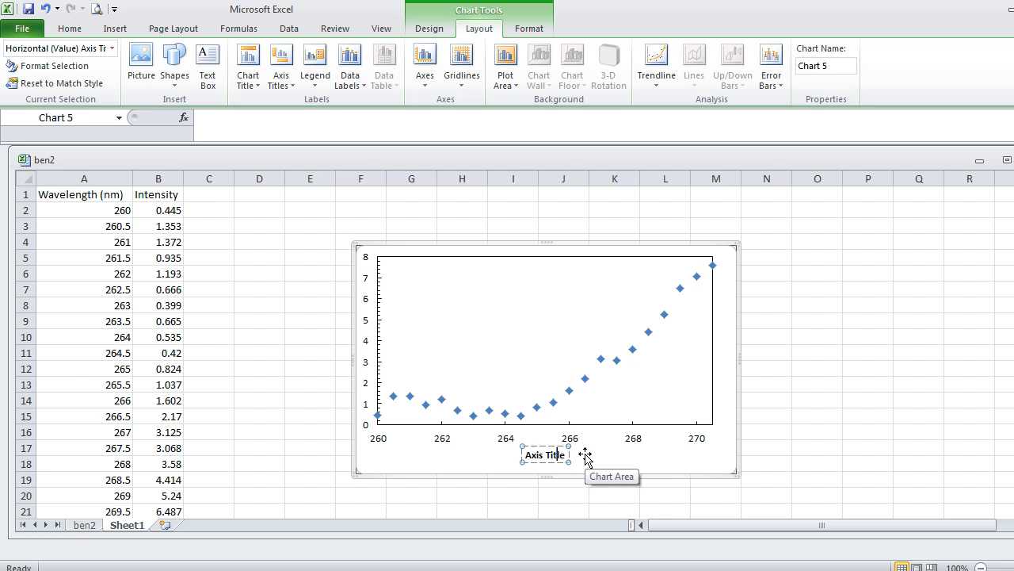
key("BackSpace")
key("BackSpace")
key("BackSpace")
key("BackSpace")
key("BackSpace")
key("BackSpace")
key("BackSpace")
key("BackSpace")
key("BackSpace")
key("BackSpace")
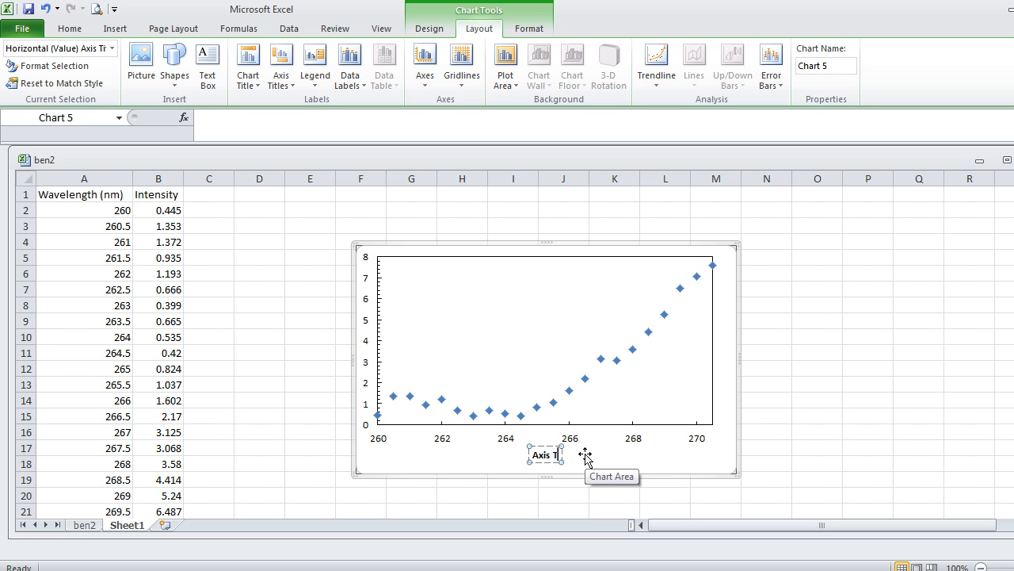
type("Wavelen")
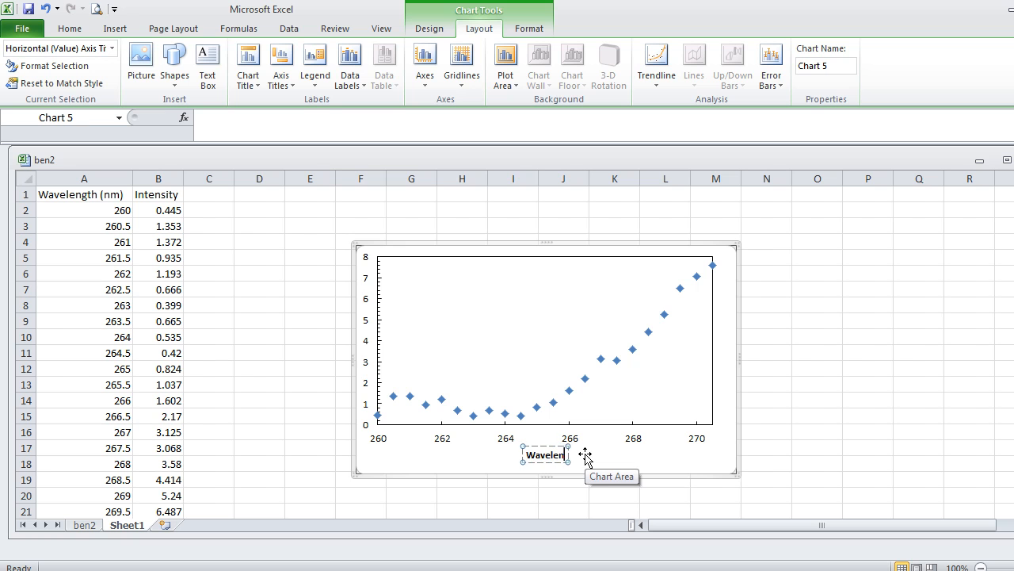
type("gth (nm)")
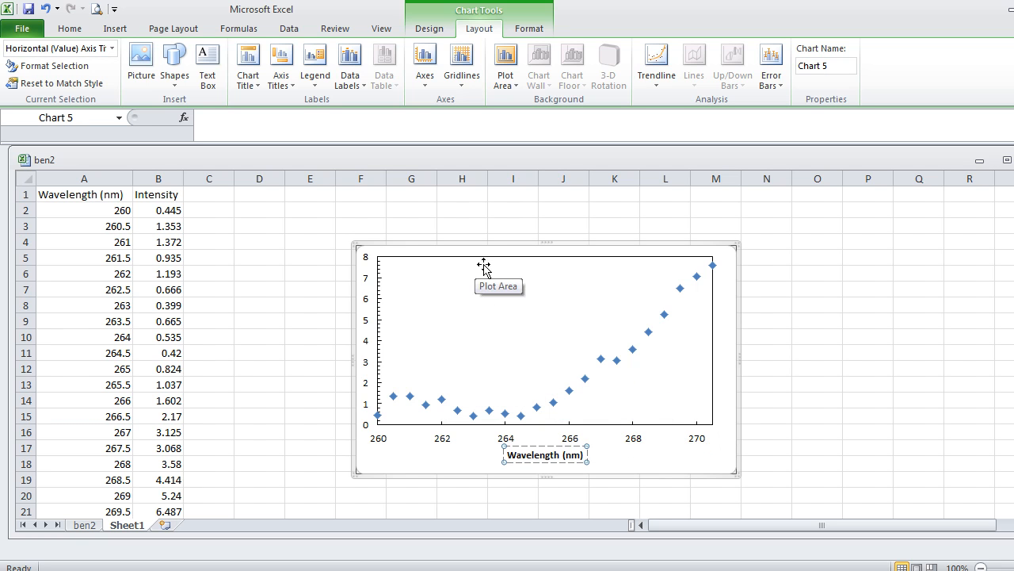
Add a rotated title to the chart's vertical axis reading "Intensity".
left_click(283, 63)
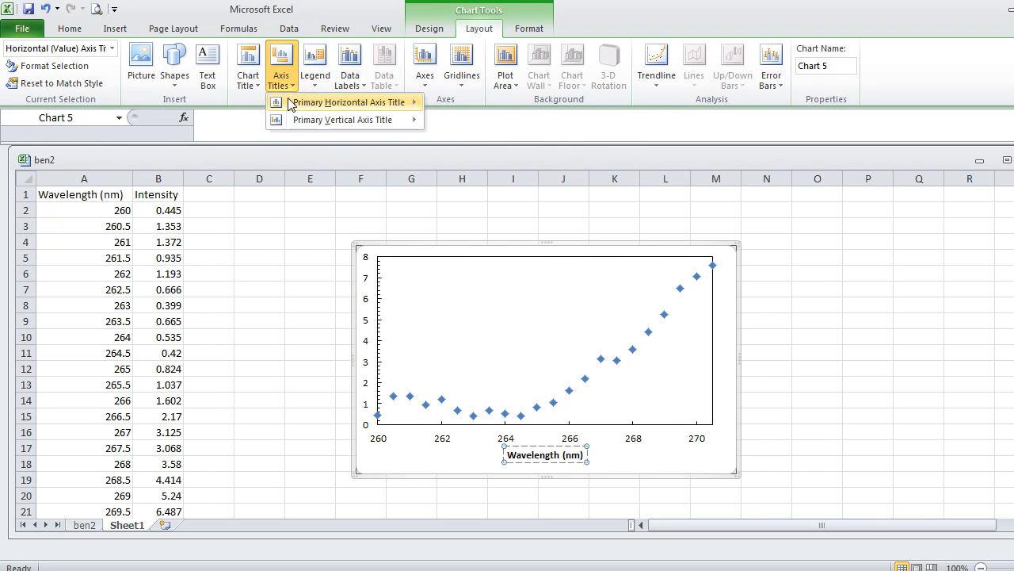
mouse_move(293, 121)
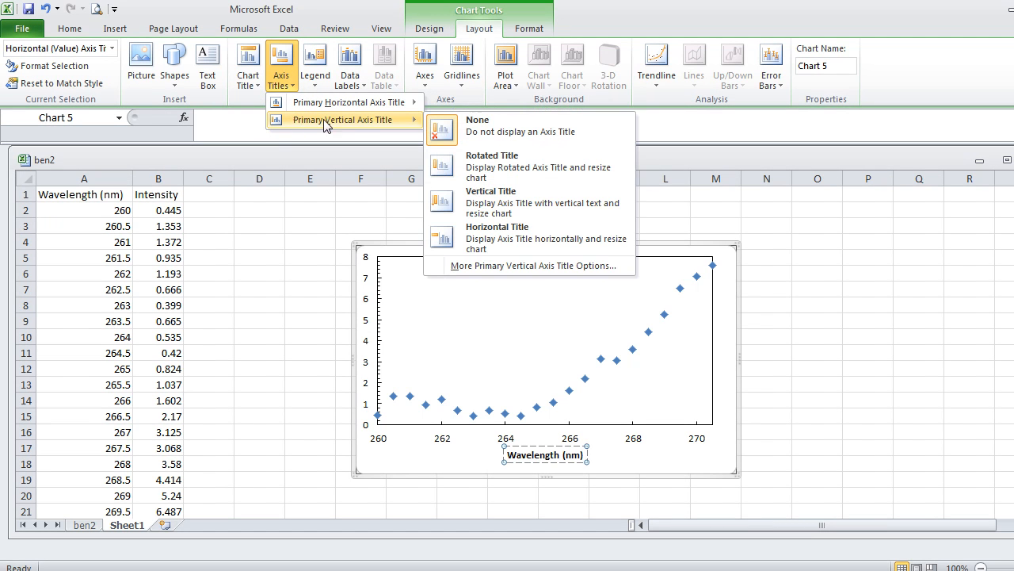
left_click(492, 166)
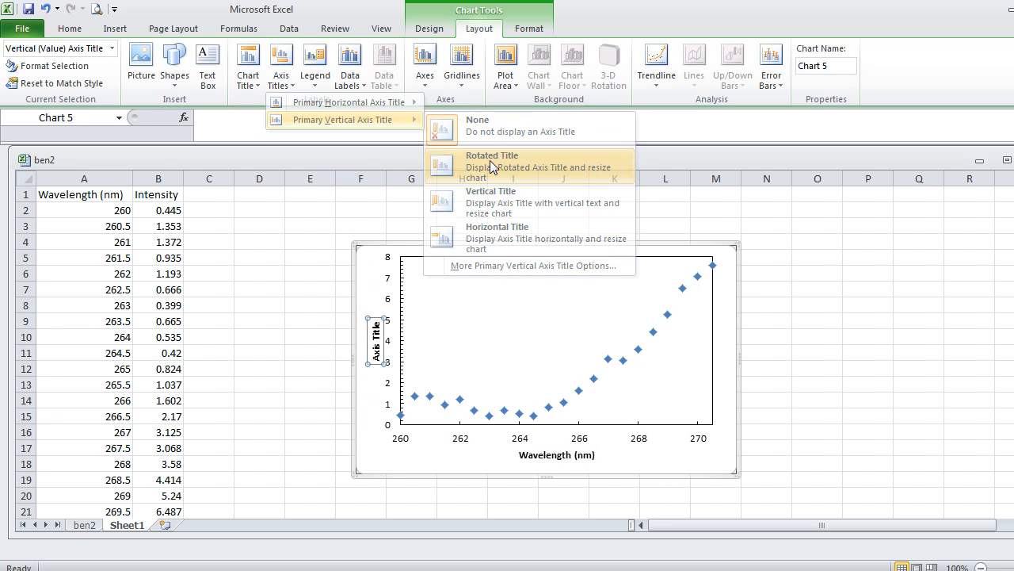
left_click(377, 335)
key("BackSpace")
key("BackSpace")
key("BackSpace")
key("BackSpace")
key("BackSpace")
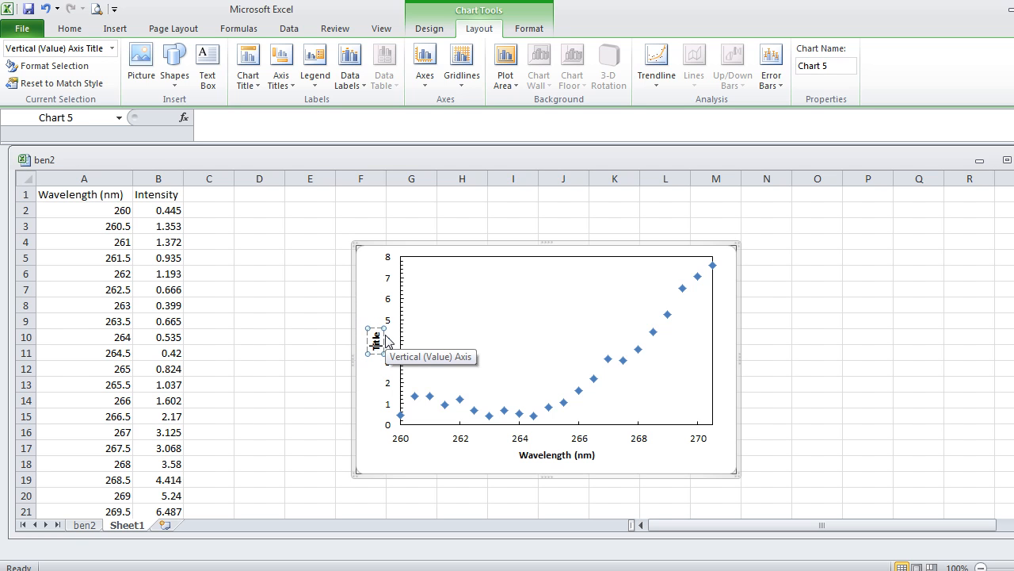
key("Delete")
key("Delete")
key("Delete")
key("Delete")
key("Delete")
type("Intensity")
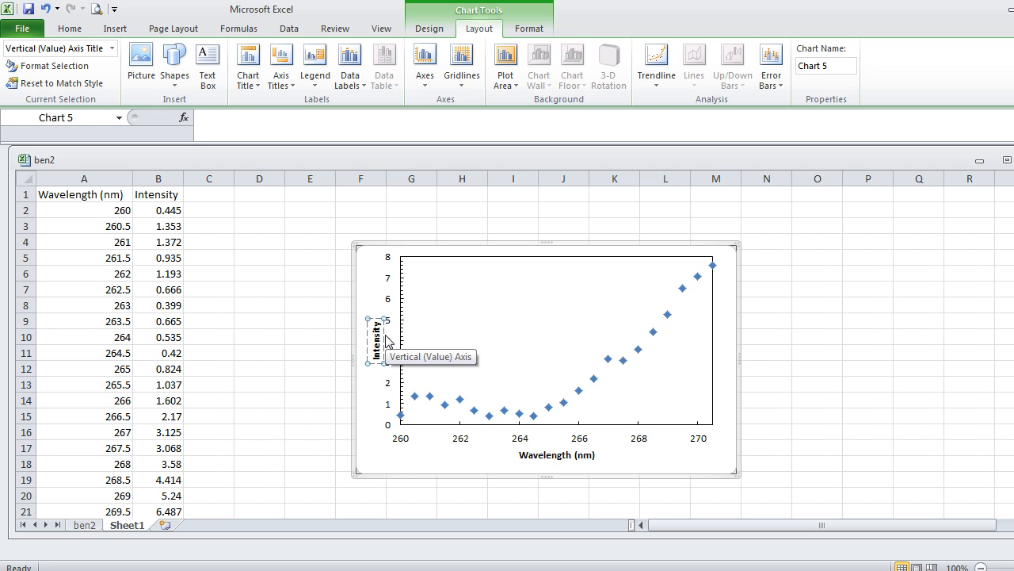
Set the number labels of the chart's x-axis to Times New Roman, size 14.
left_click(371, 415)
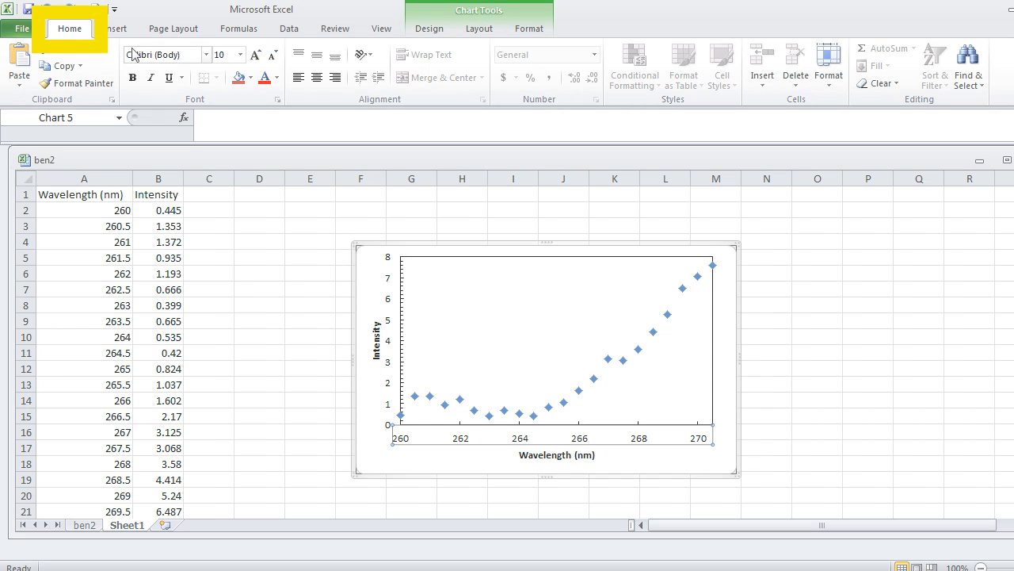
left_click(240, 55)
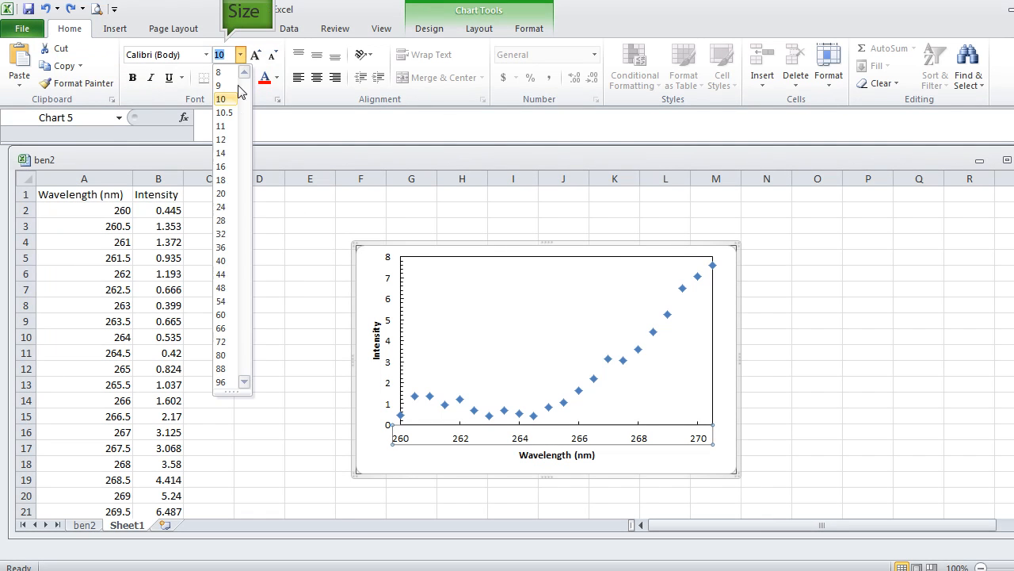
left_click(230, 154)
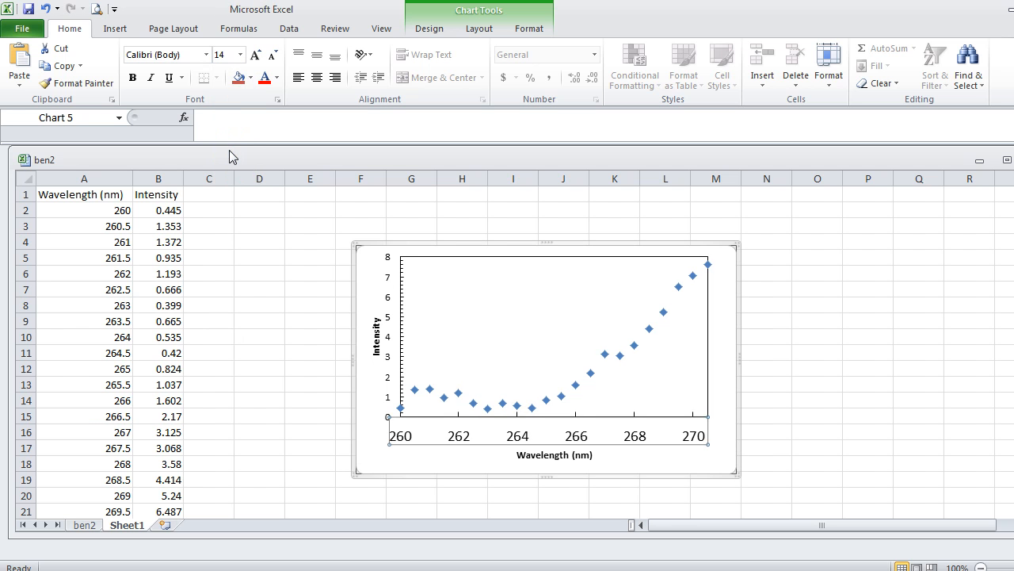
left_click(207, 54)
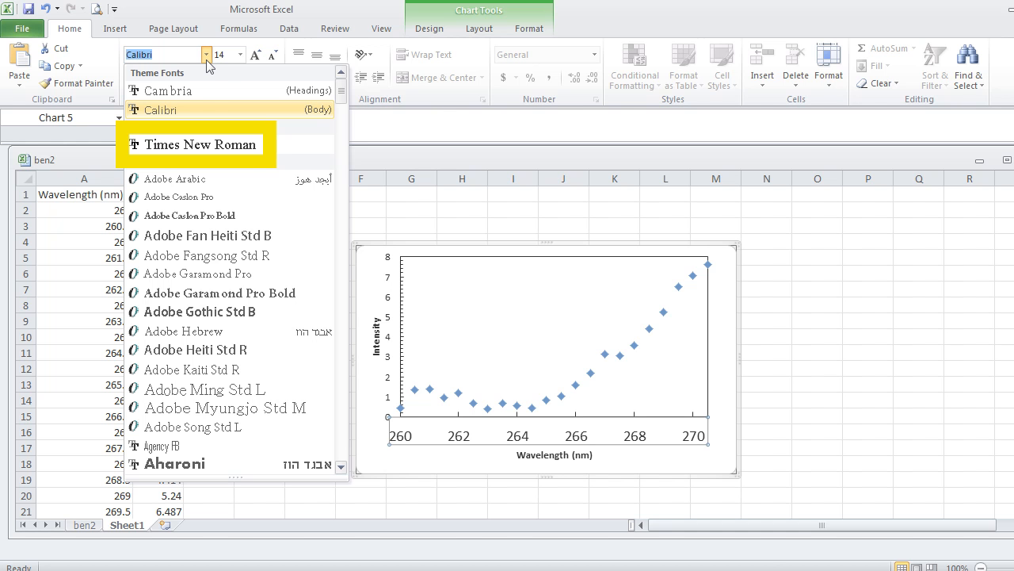
left_click(214, 145)
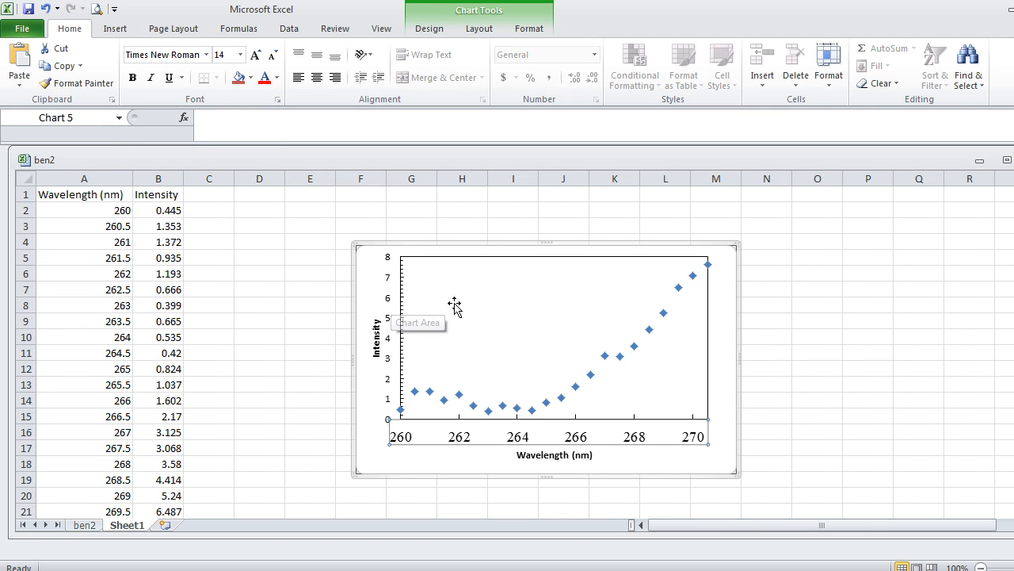
Set the number labels of the chart's y-axis to Times New Roman, size 14.
left_click(389, 303)
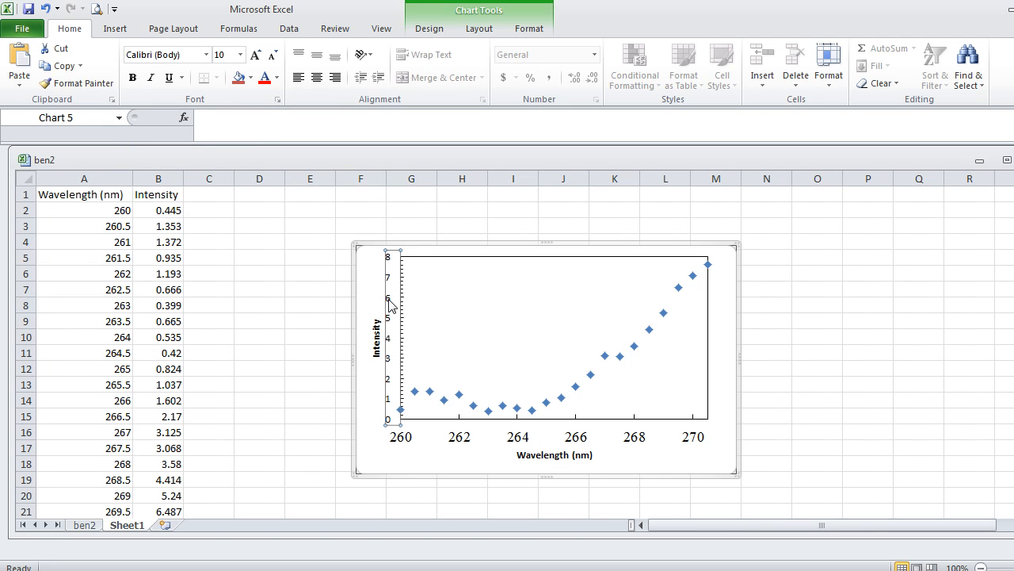
left_click(240, 55)
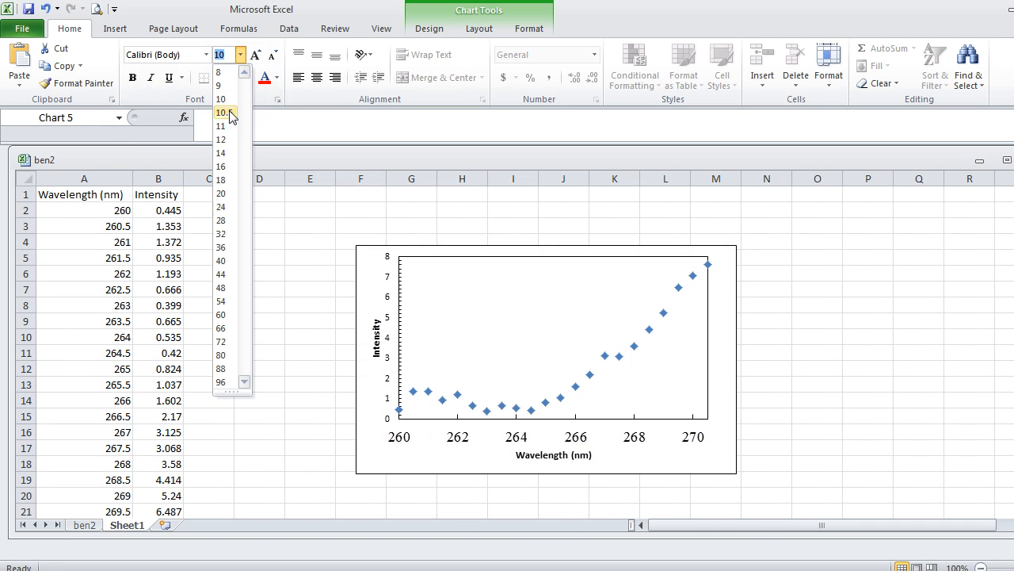
left_click(224, 153)
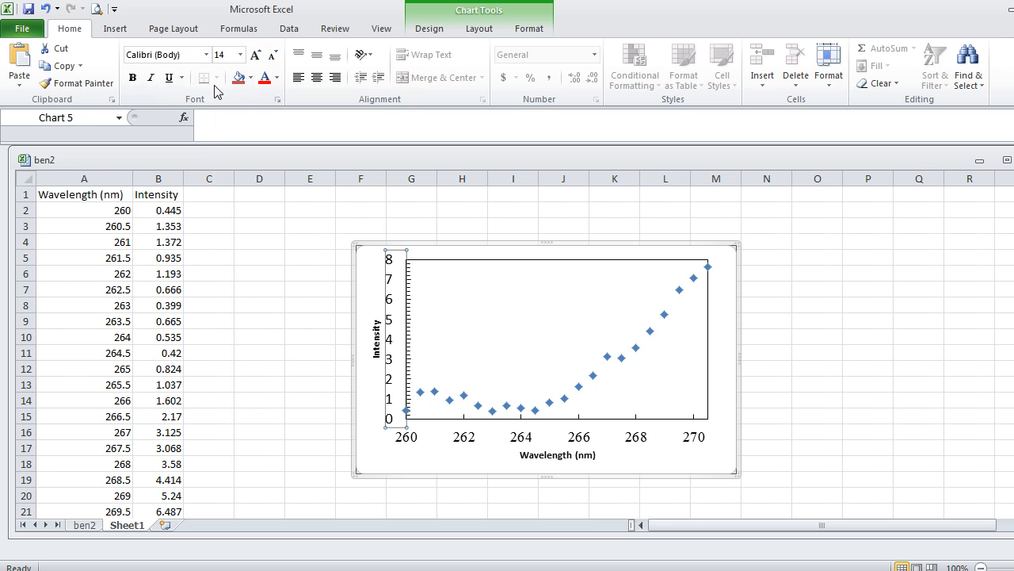
left_click(206, 55)
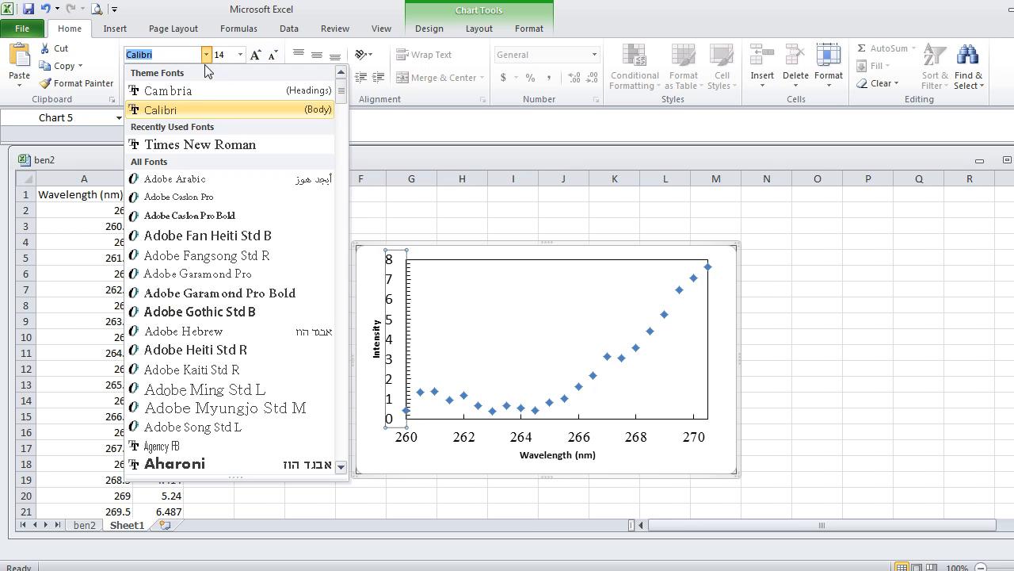
left_click(204, 144)
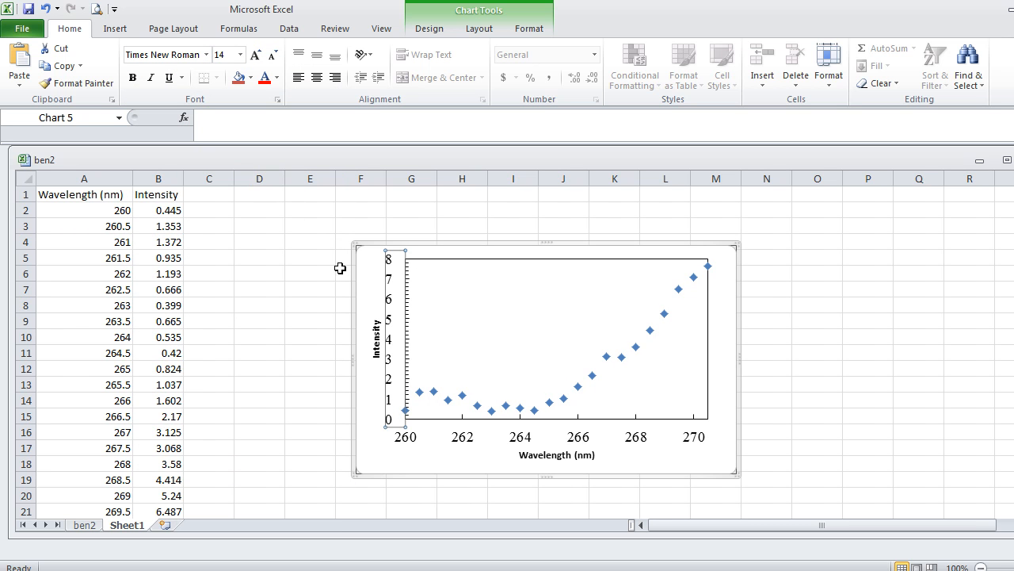
Format the vertical axis title "Intensity" in Times New Roman, size 14, without bold.
left_click(375, 339)
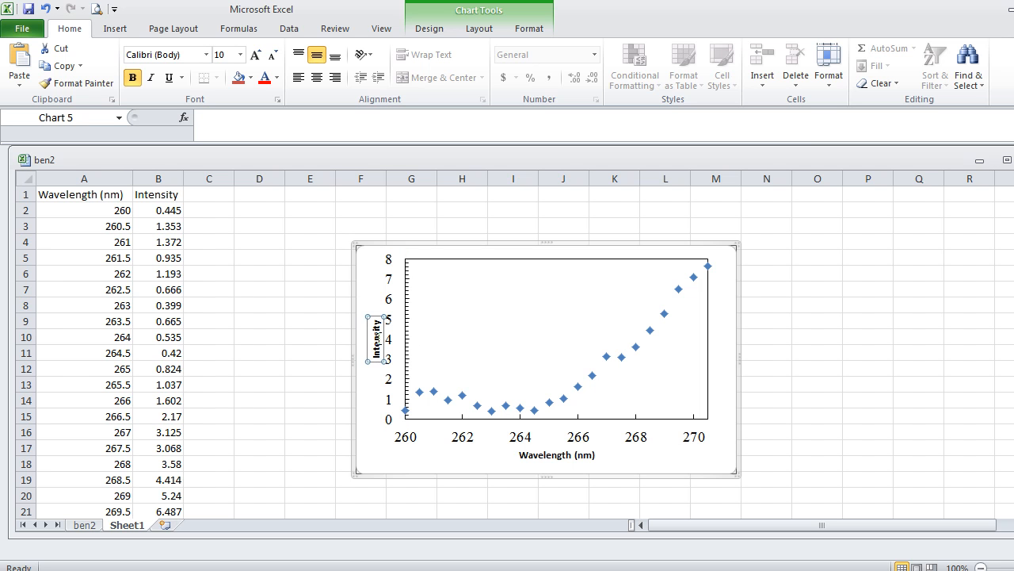
left_click(240, 54)
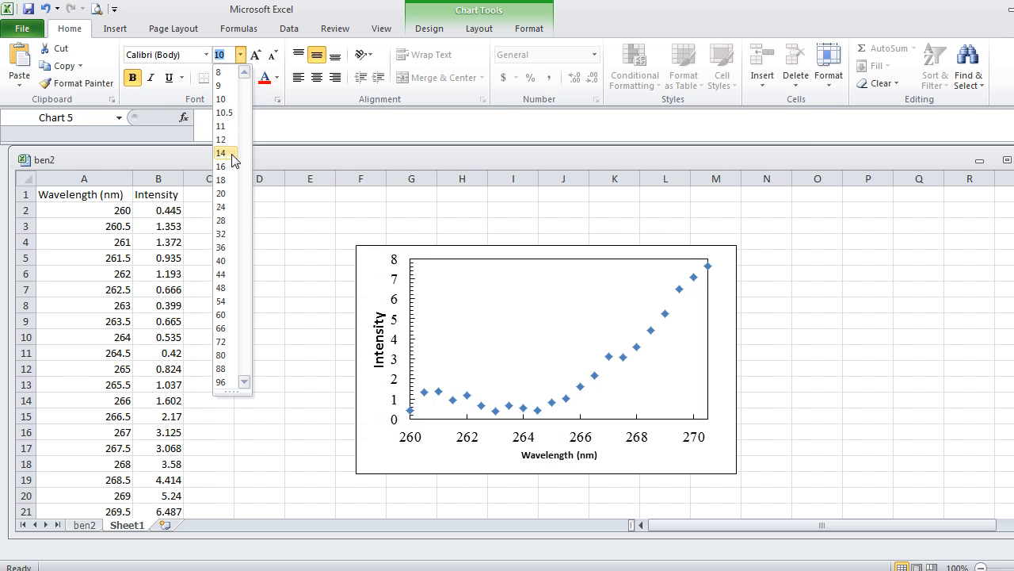
left_click(226, 153)
left_click(207, 55)
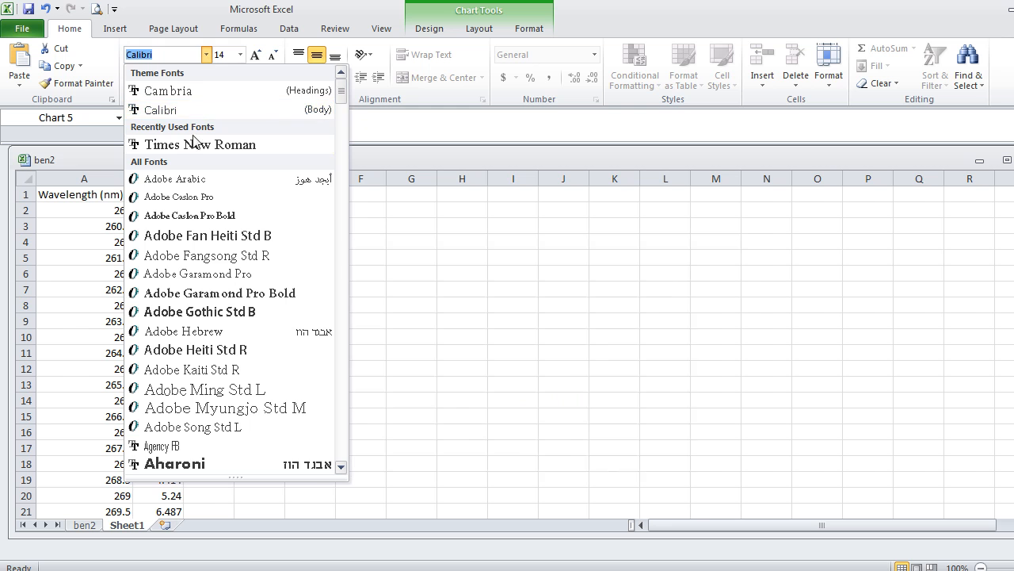
left_click(228, 141)
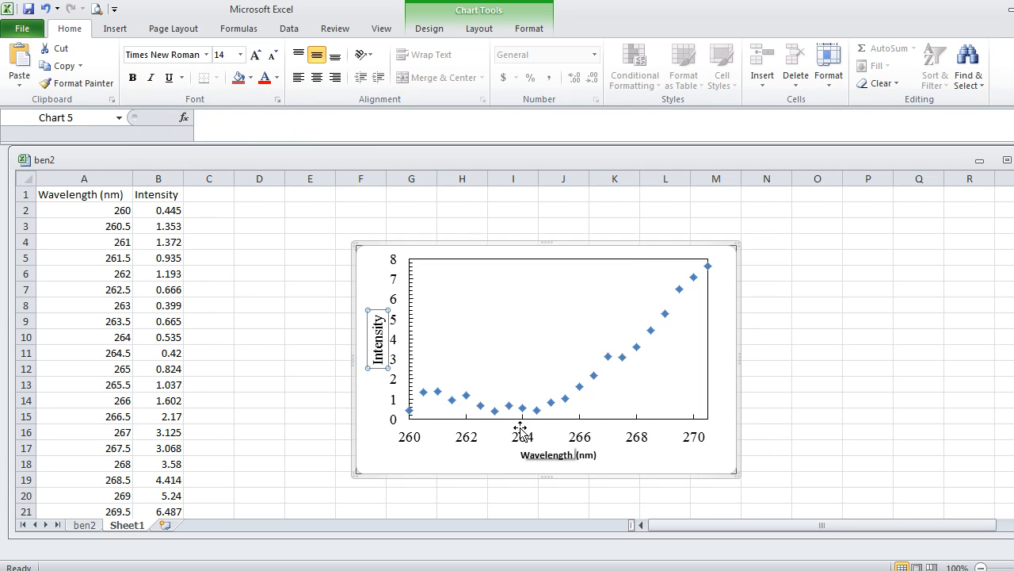
Format the horizontal axis title "Wavelength (nm)" in Times New Roman, size 14, without bold.
left_click(561, 456)
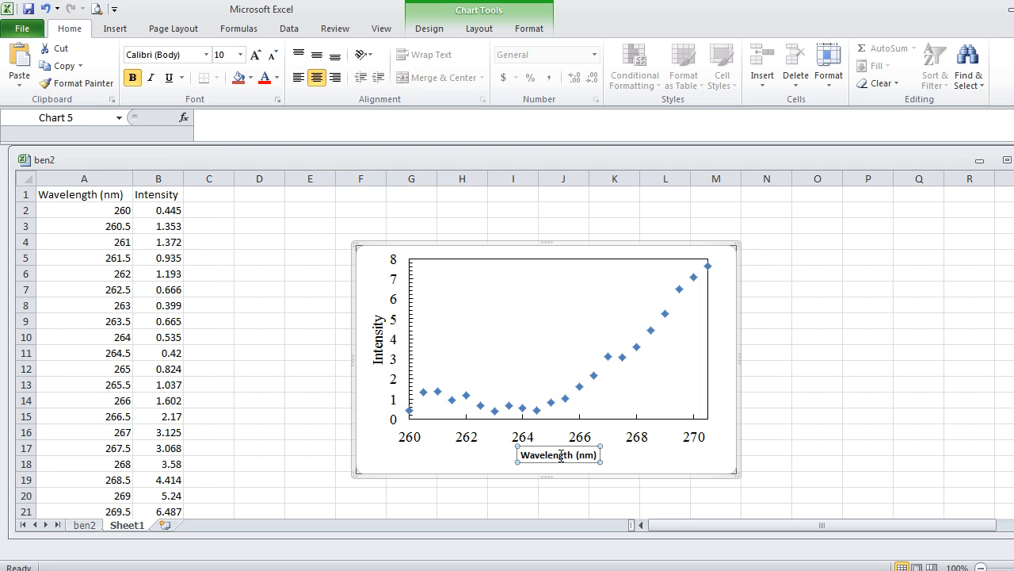
left_click(240, 55)
left_click(223, 153)
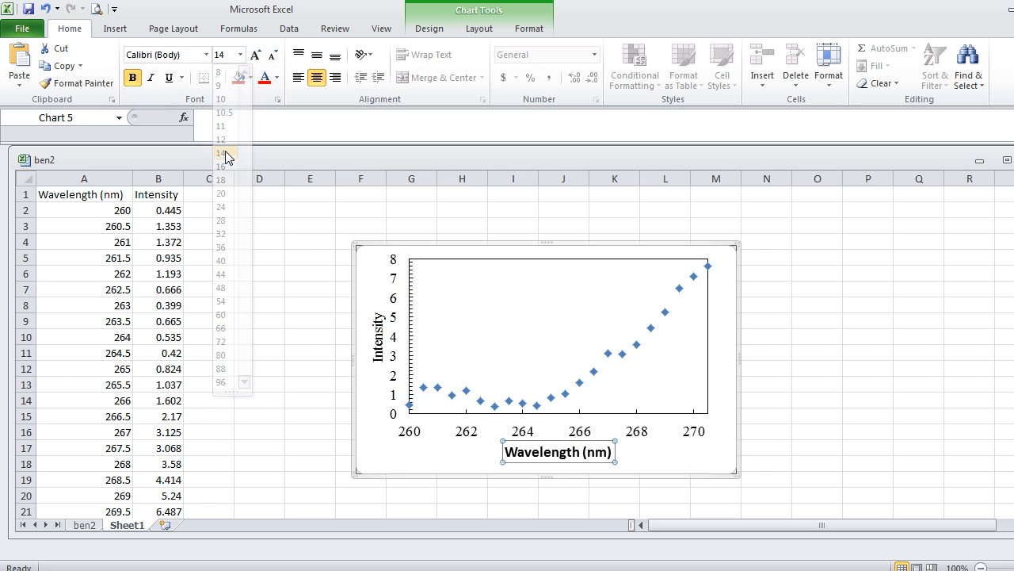
left_click(208, 54)
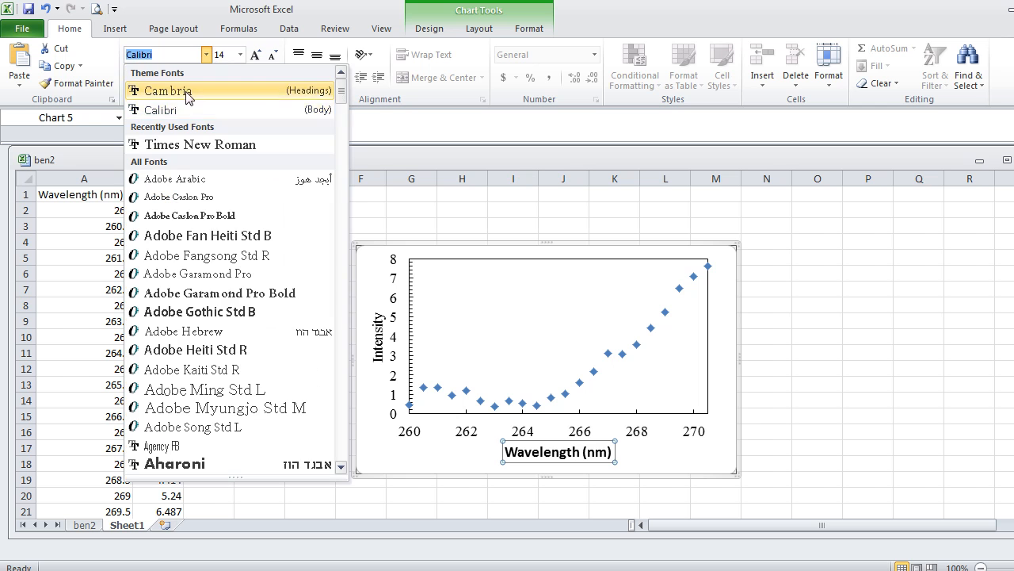
left_click(179, 141)
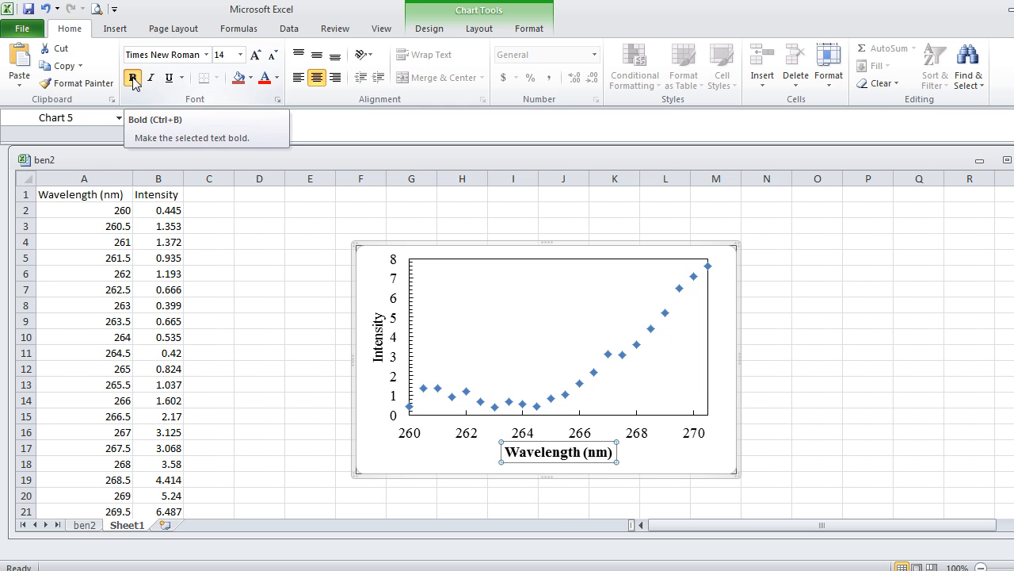
left_click(133, 77)
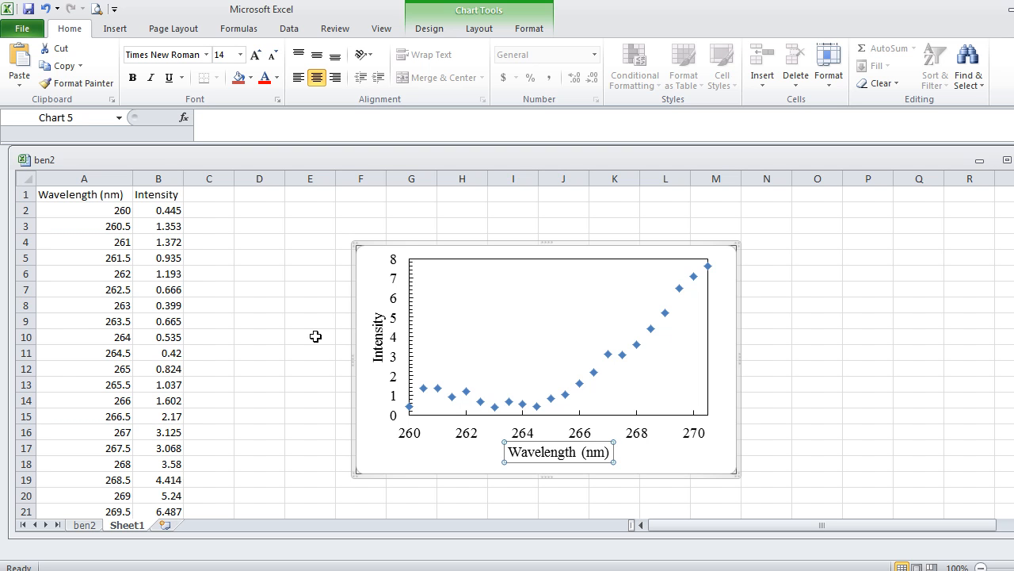
left_click(414, 569)
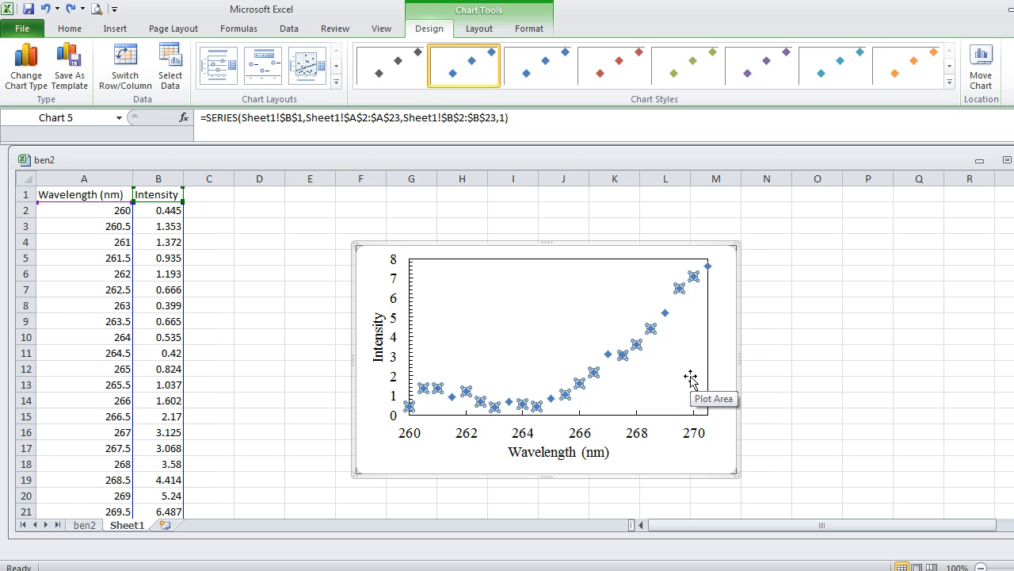
left_click(675, 378)
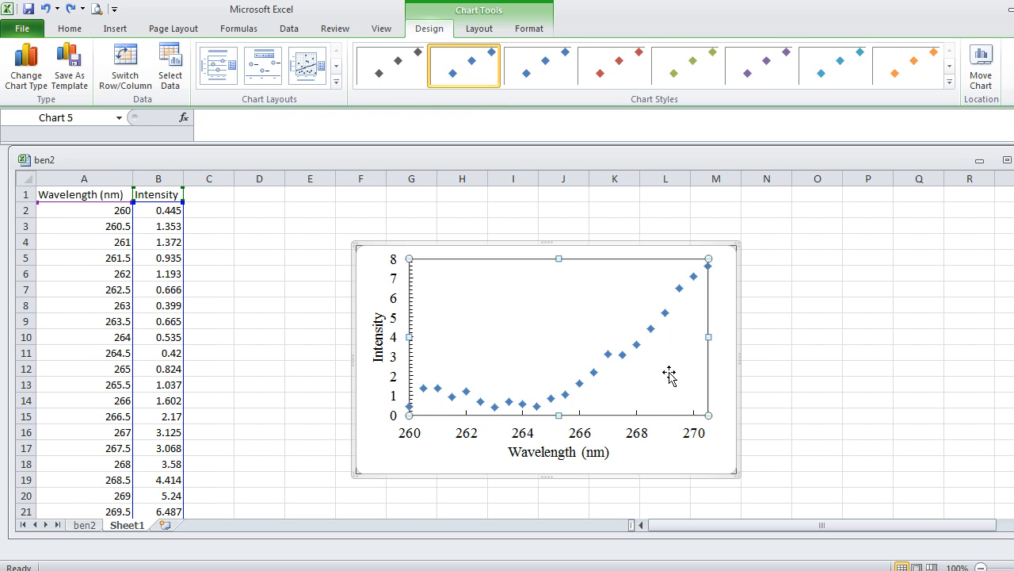
left_click(637, 345)
left_click(623, 354)
double_click(622, 357)
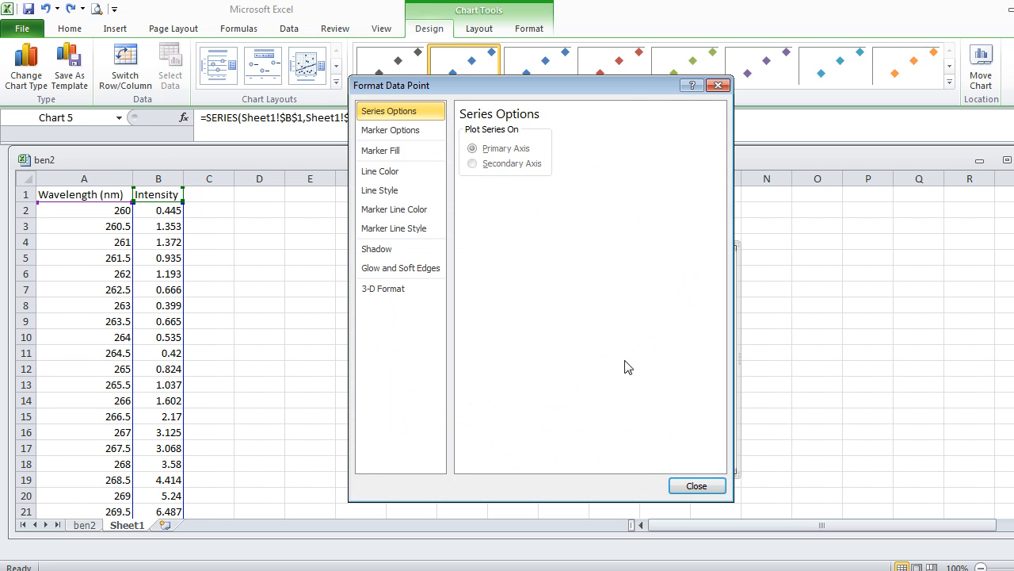
left_click(697, 487)
left_click(653, 358)
left_click(636, 352)
left_click(636, 348)
left_click(645, 361)
Give the chart's data series built-in square markers with a size of 9.
double_click(623, 362)
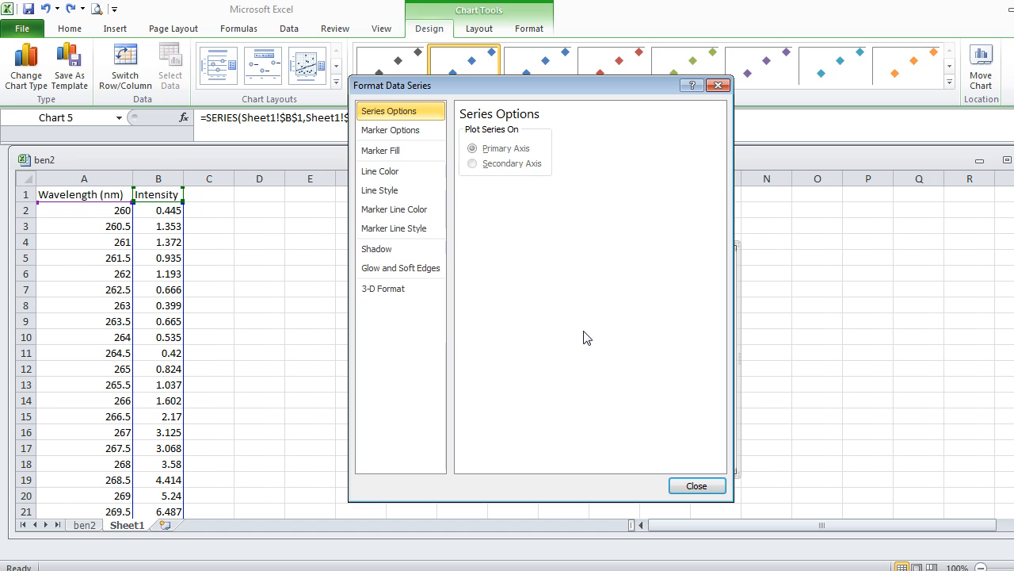
left_click(411, 133)
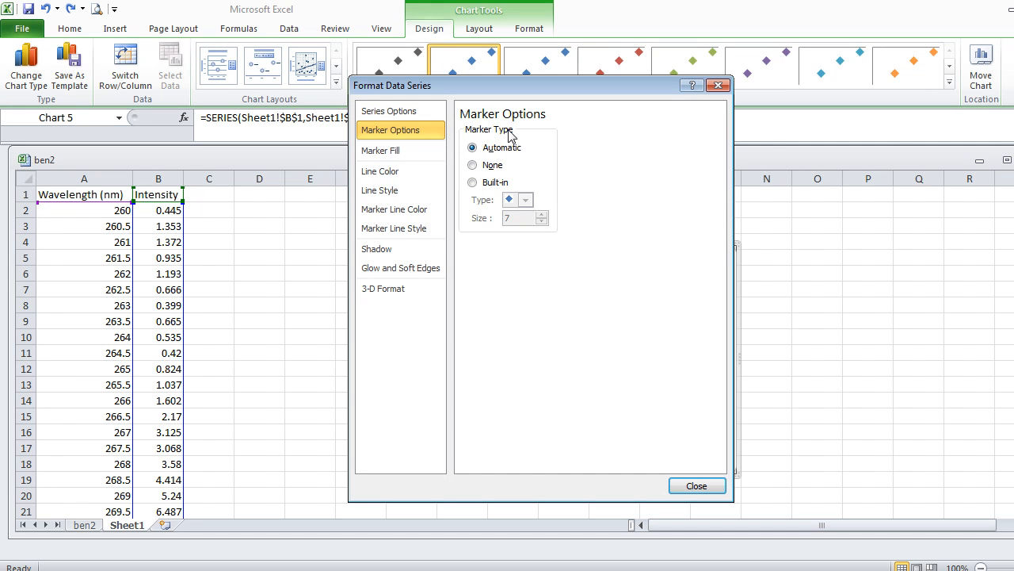
left_click(493, 187)
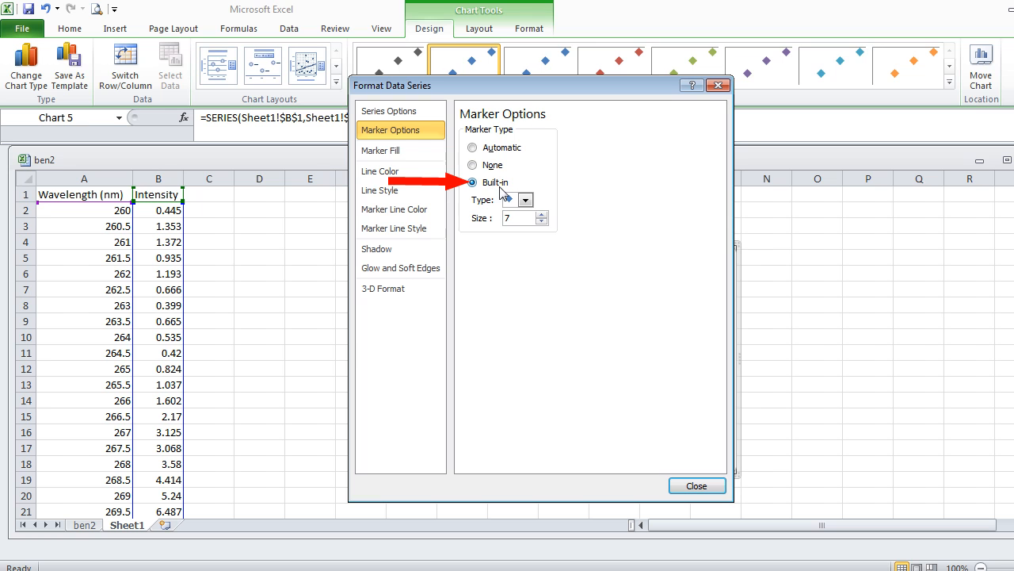
left_click(526, 199)
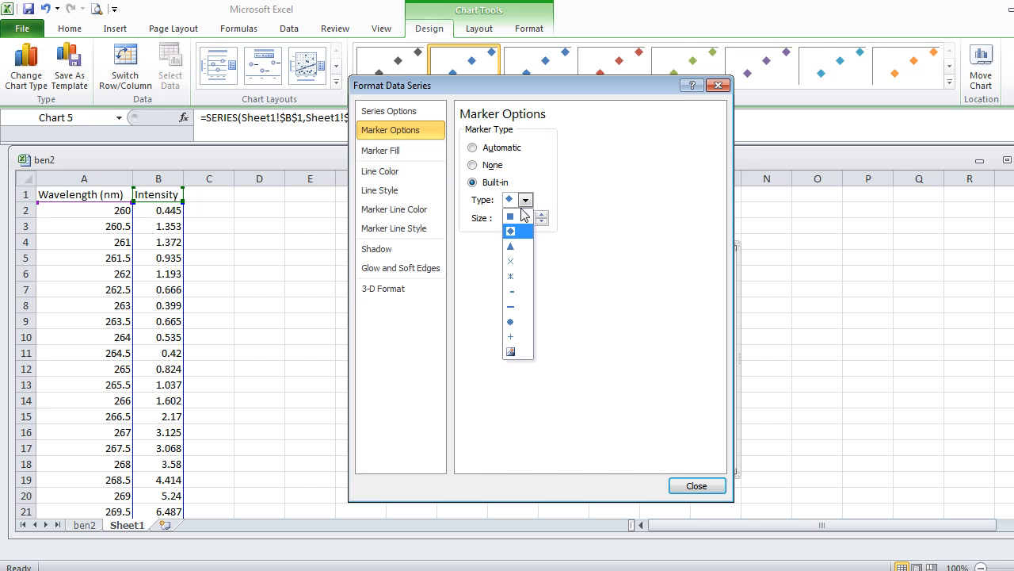
left_click(519, 217)
left_click(542, 214)
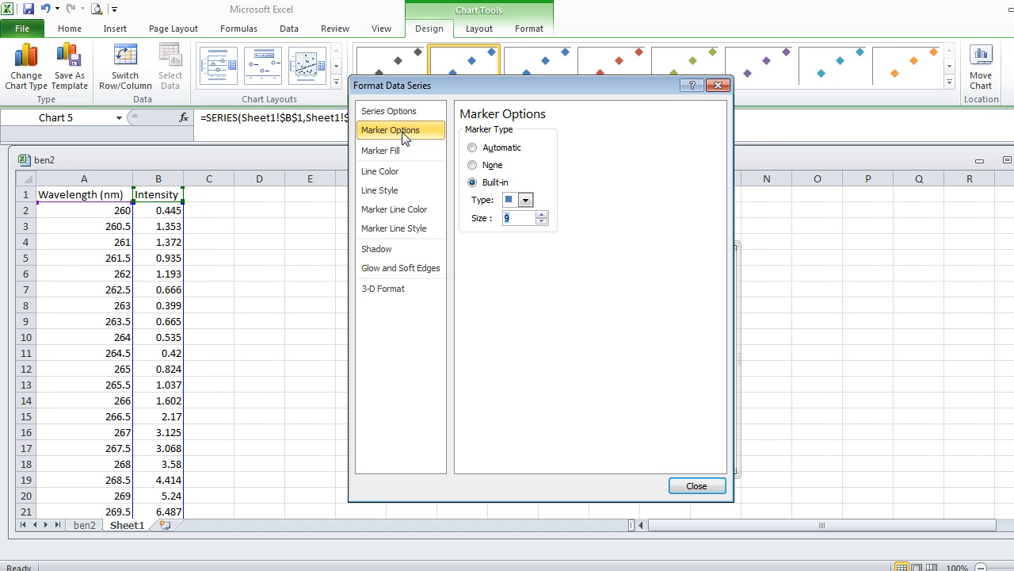
Fill the data series markers with solid standard red.
left_click(383, 152)
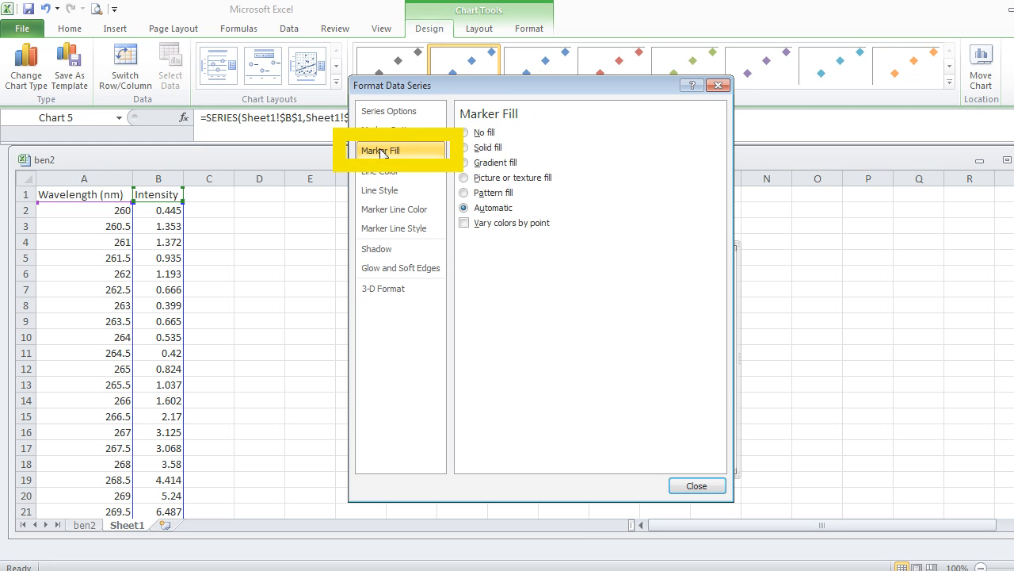
left_click(463, 147)
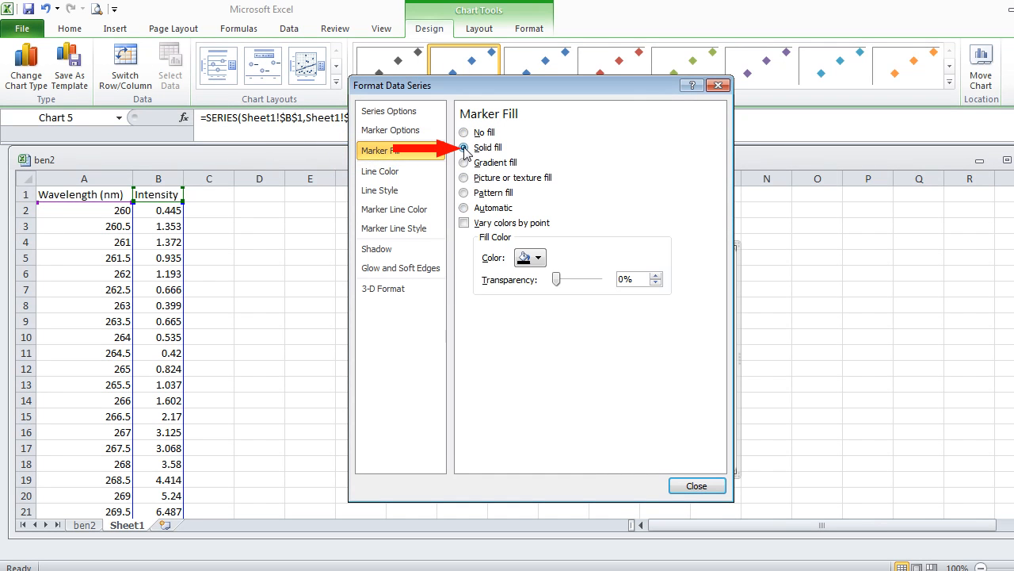
left_click(539, 258)
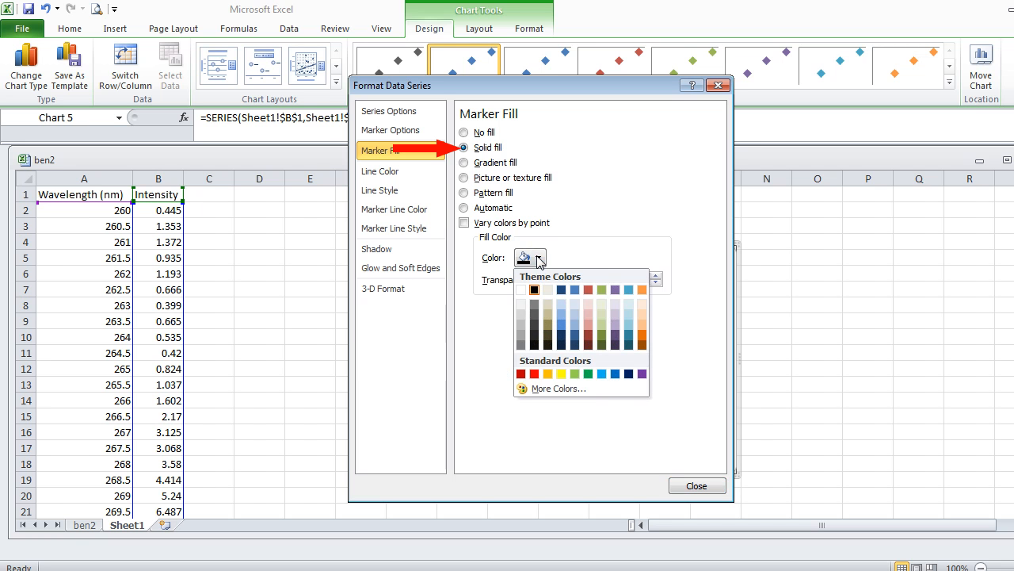
left_click(535, 374)
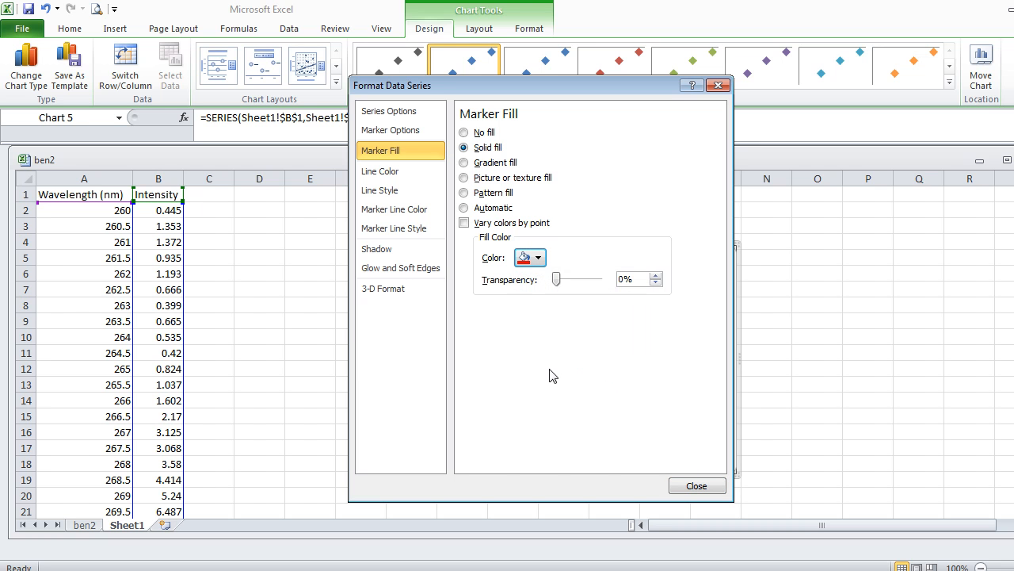
left_click(695, 485)
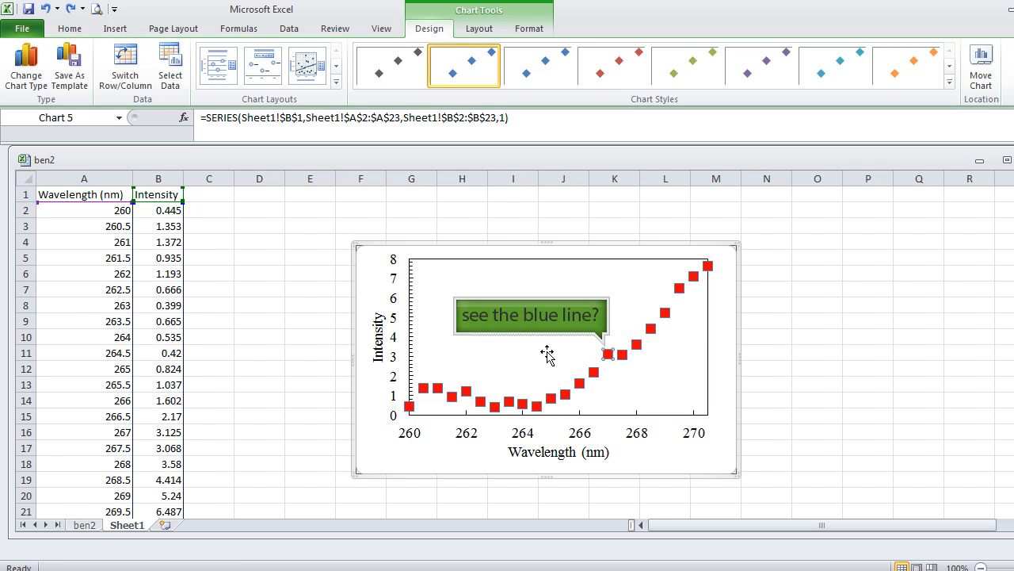
Remove the outline from the data series markers by setting their marker line colour to No line.
left_click(614, 361)
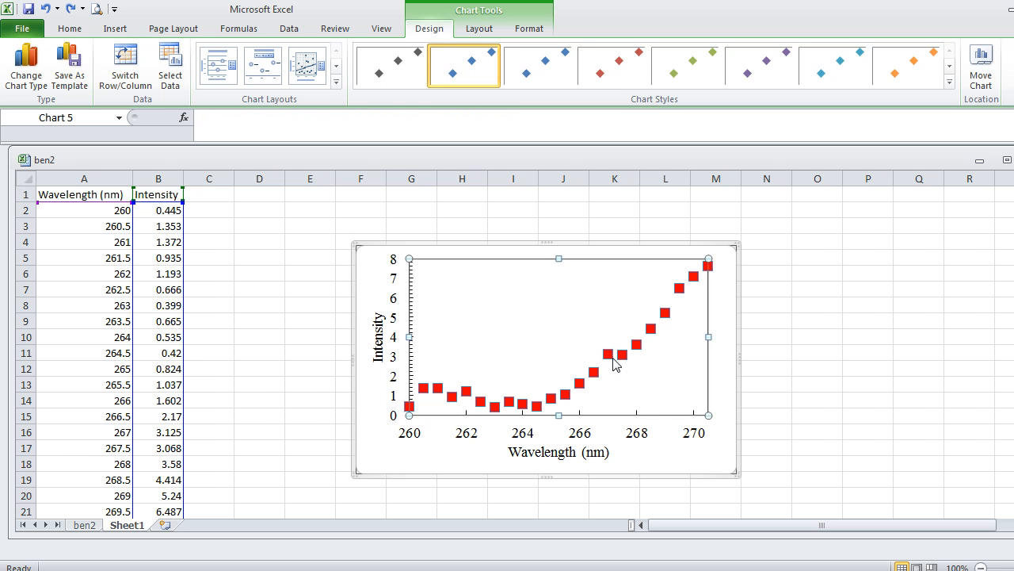
double_click(611, 361)
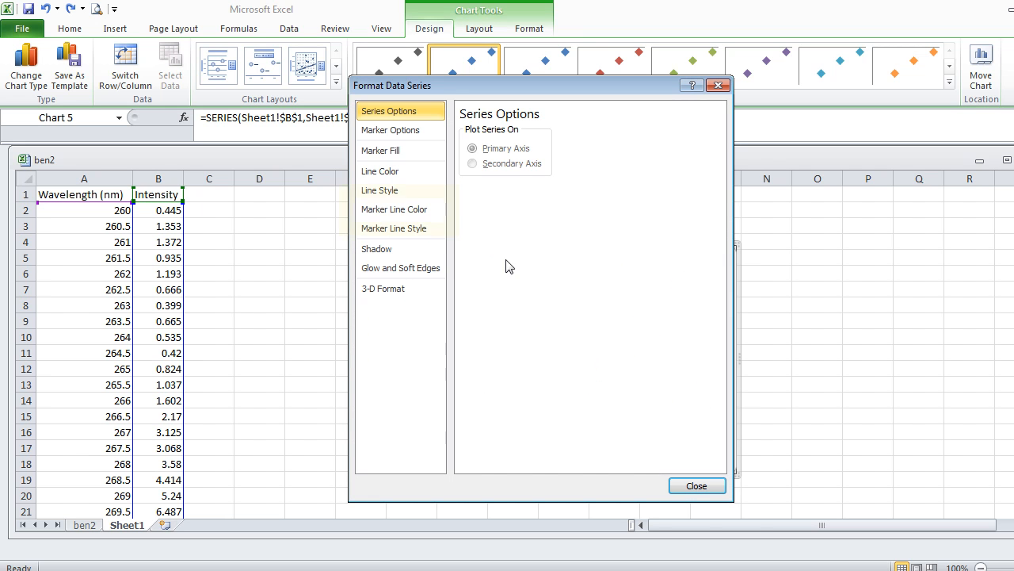
left_click(415, 211)
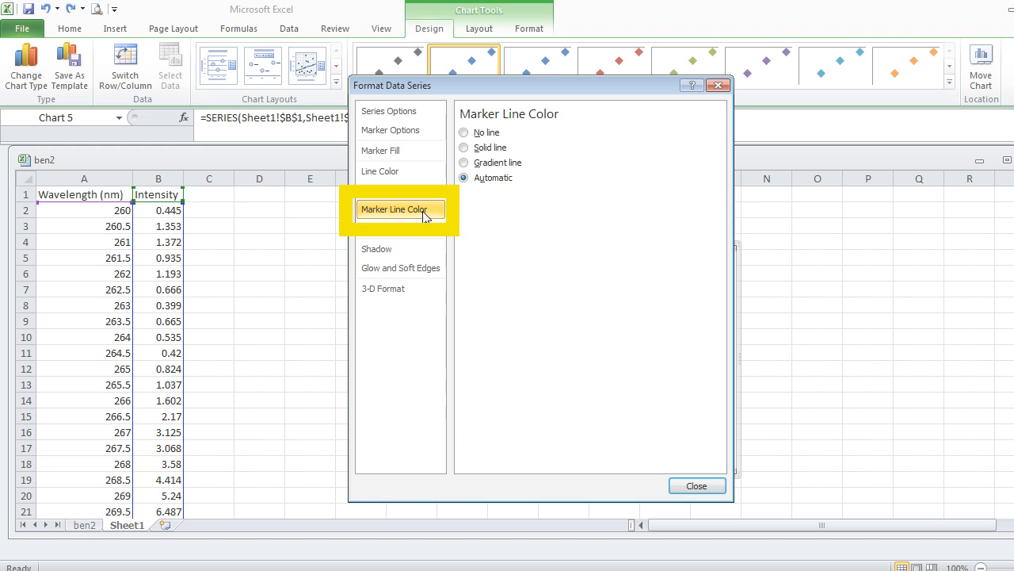
left_click(465, 134)
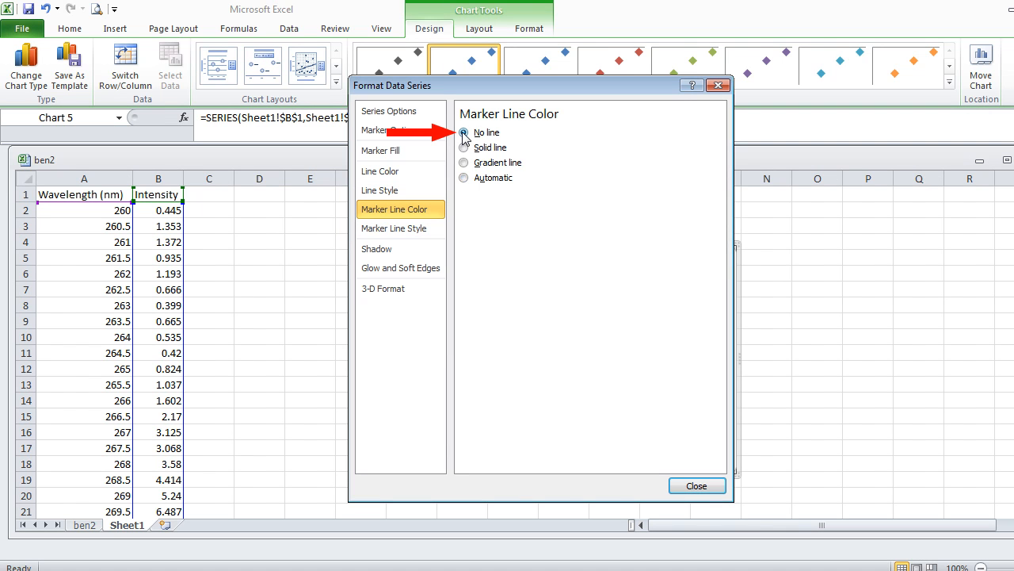
left_click(693, 485)
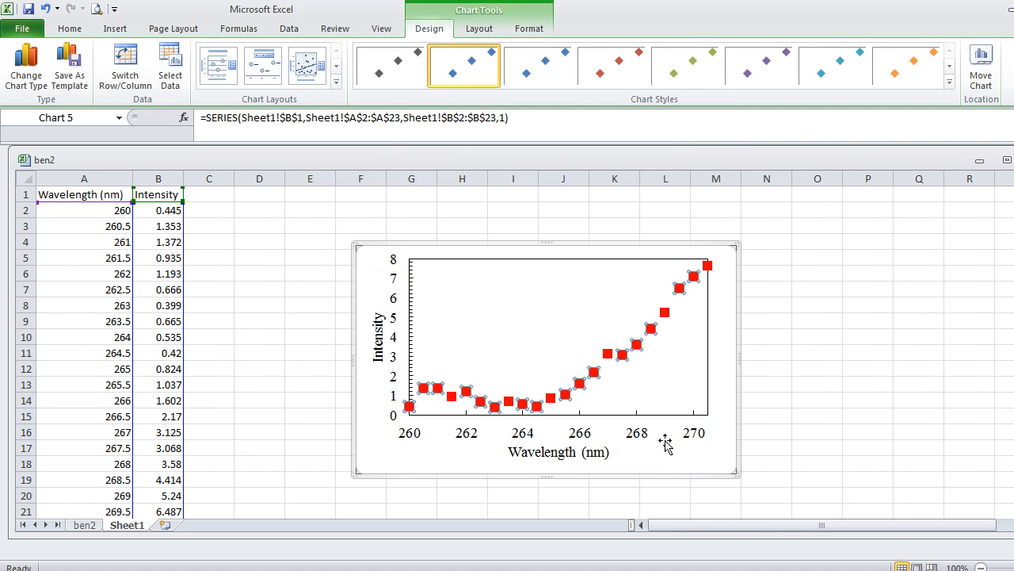
left_click(658, 379)
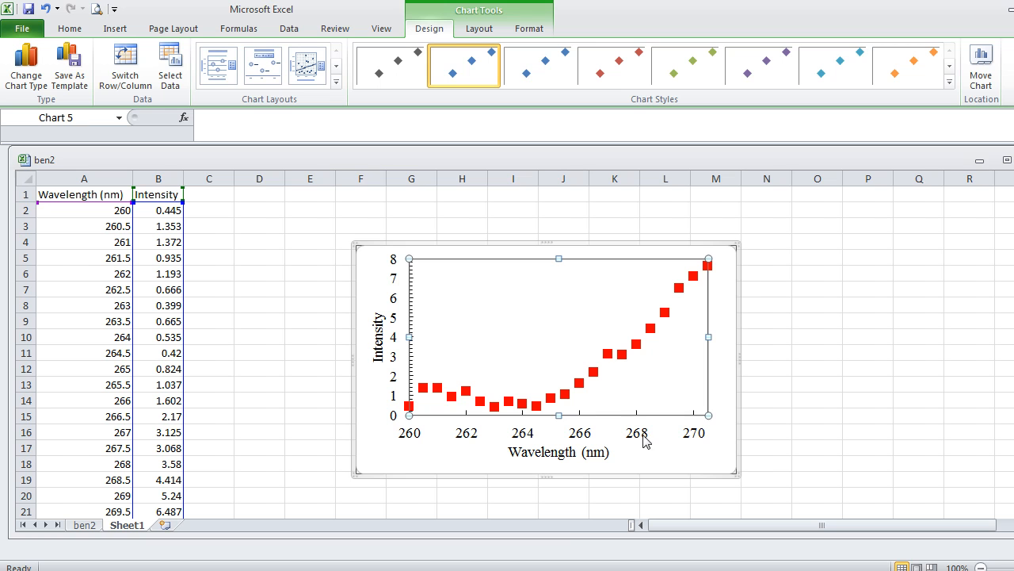
Set the minor unit of the chart's vertical axis to a fixed 0.4.
mouse_move(613, 360)
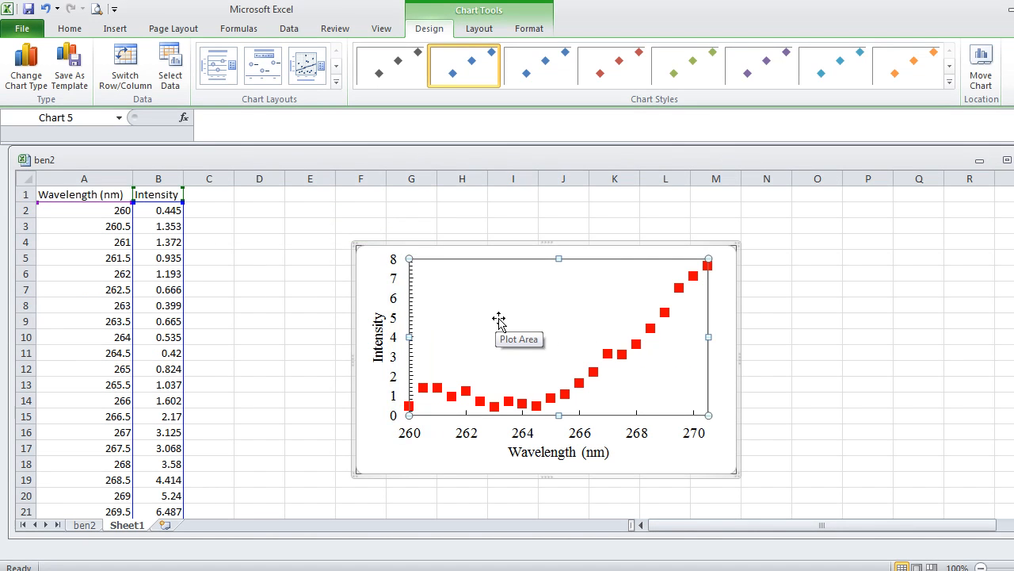
left_click(413, 319)
double_click(413, 318)
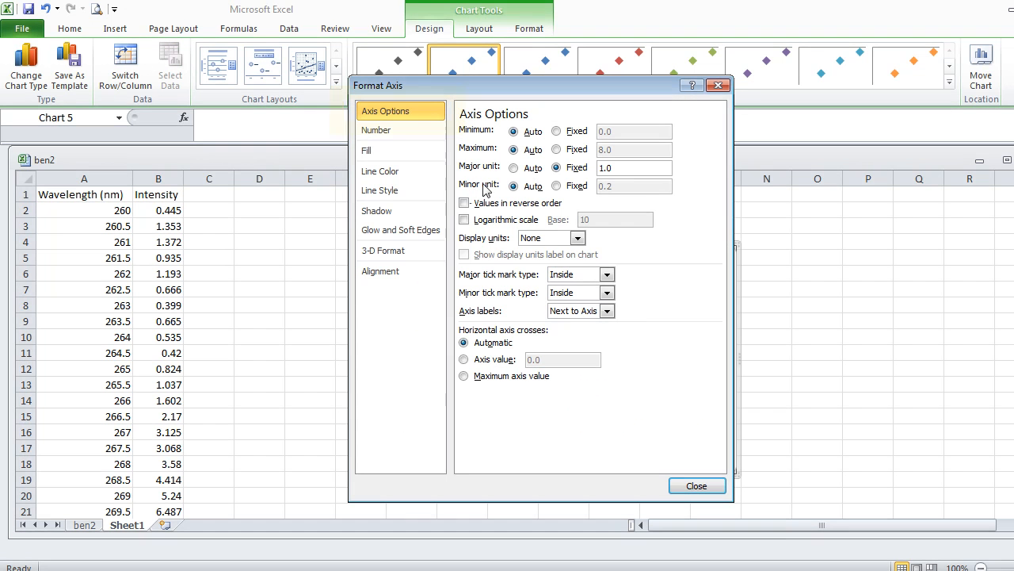
left_click(557, 186)
key("BackSpace")
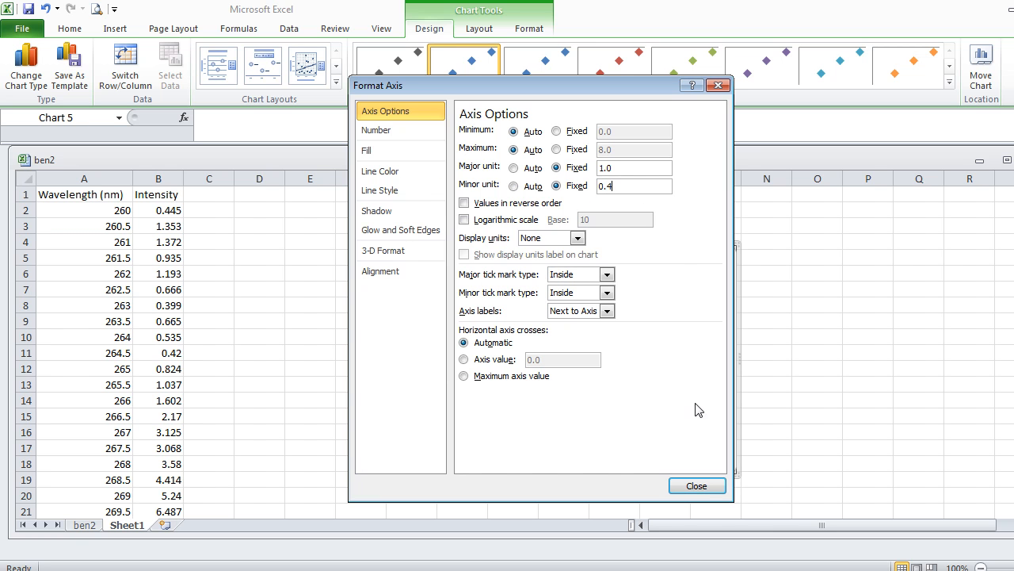
left_click(694, 486)
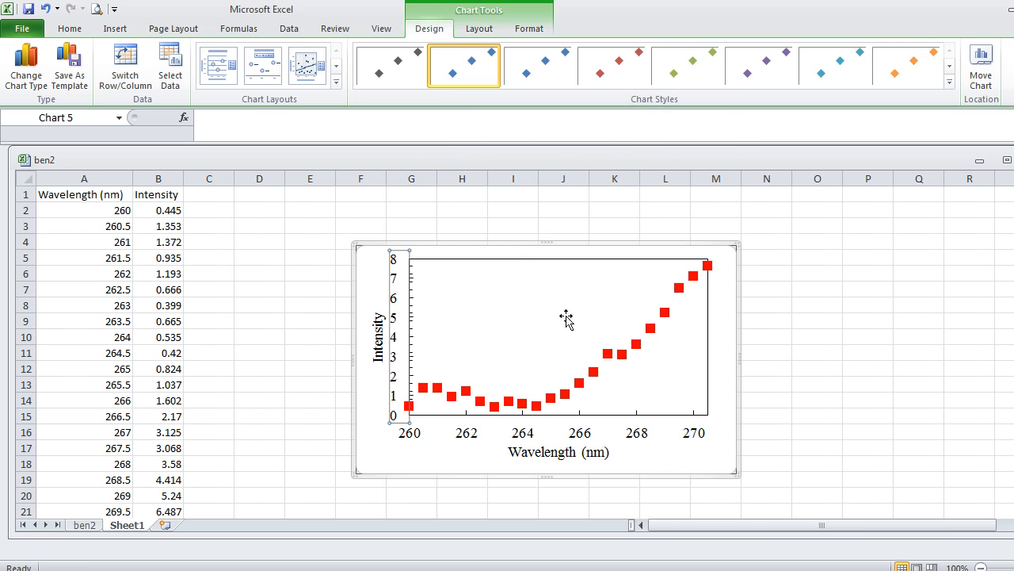
Set the minor unit of the chart's vertical axis to a fixed 0.5.
double_click(413, 350)
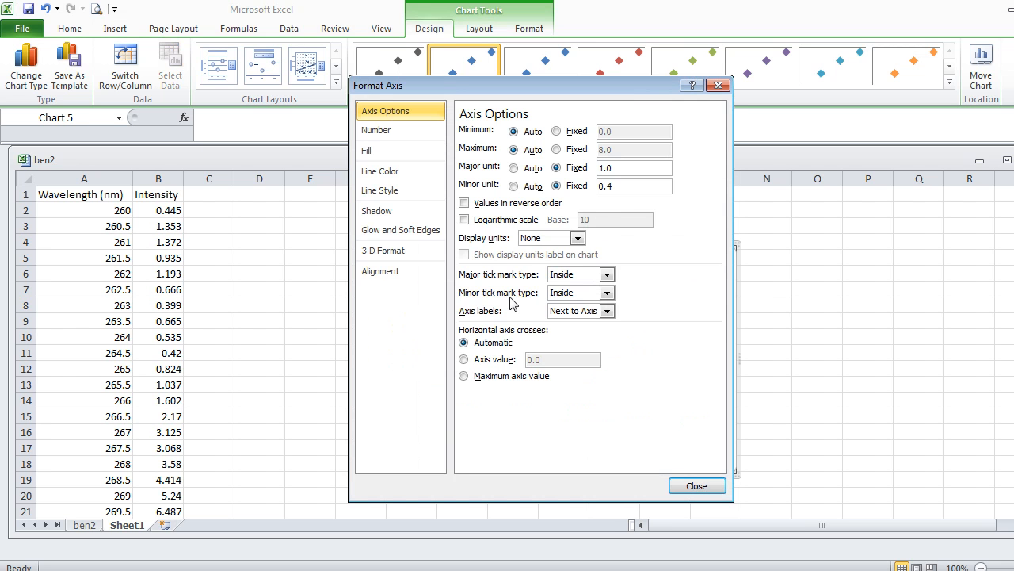
key("BackSpace")
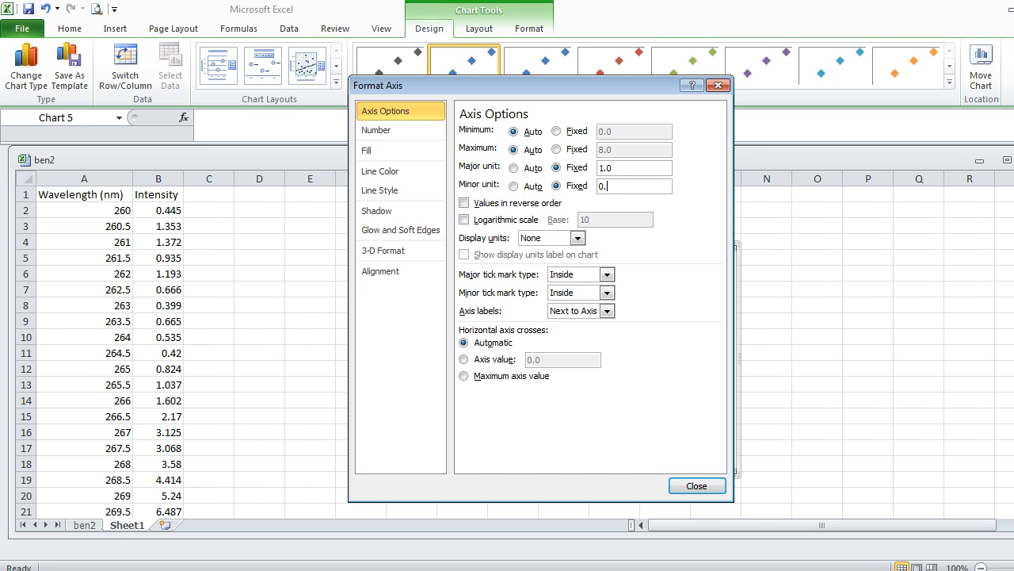
type("5")
left_click(697, 485)
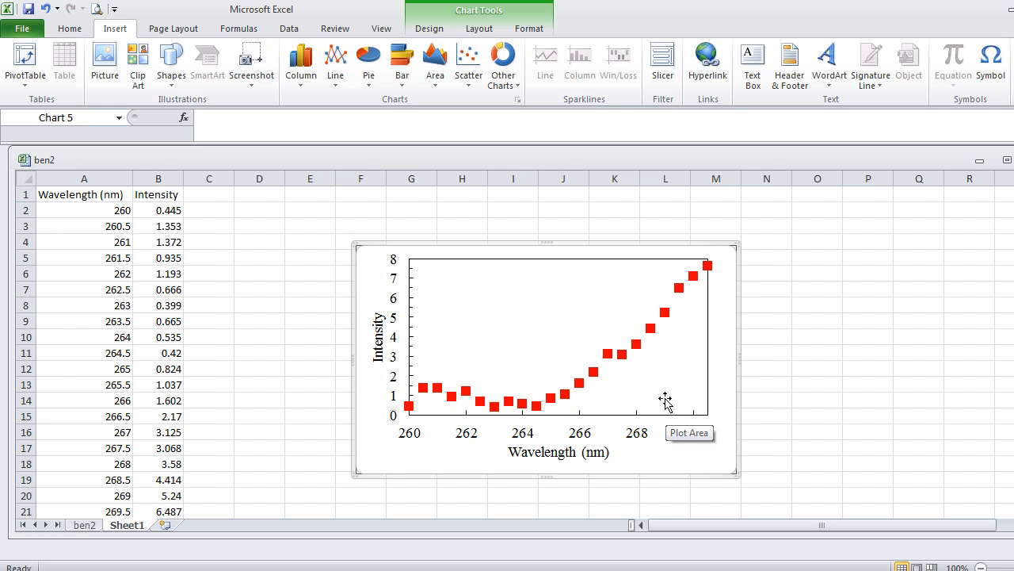
Change the chart to the scatter type with smooth lines and markers.
left_click(107, 30)
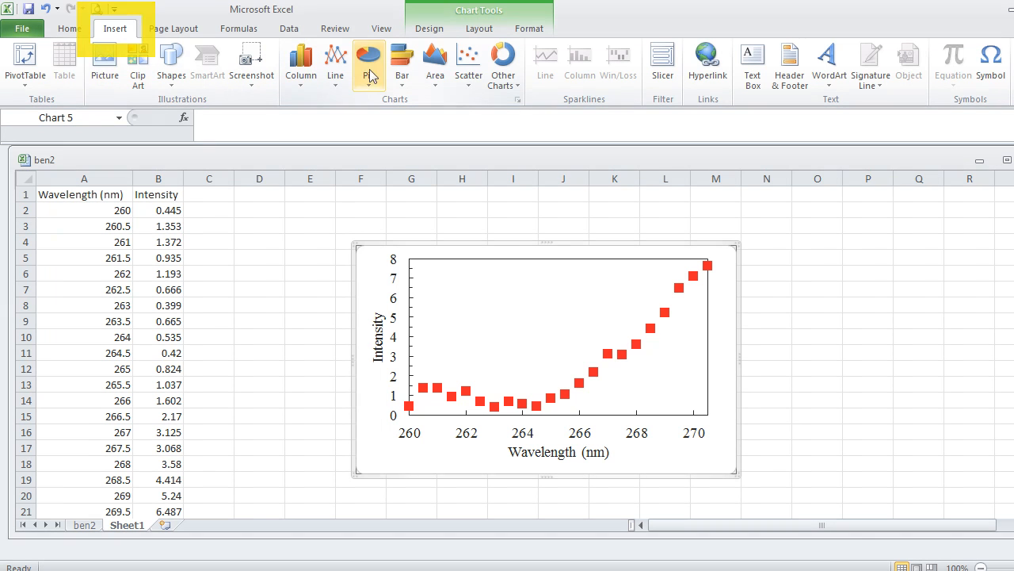
left_click(469, 67)
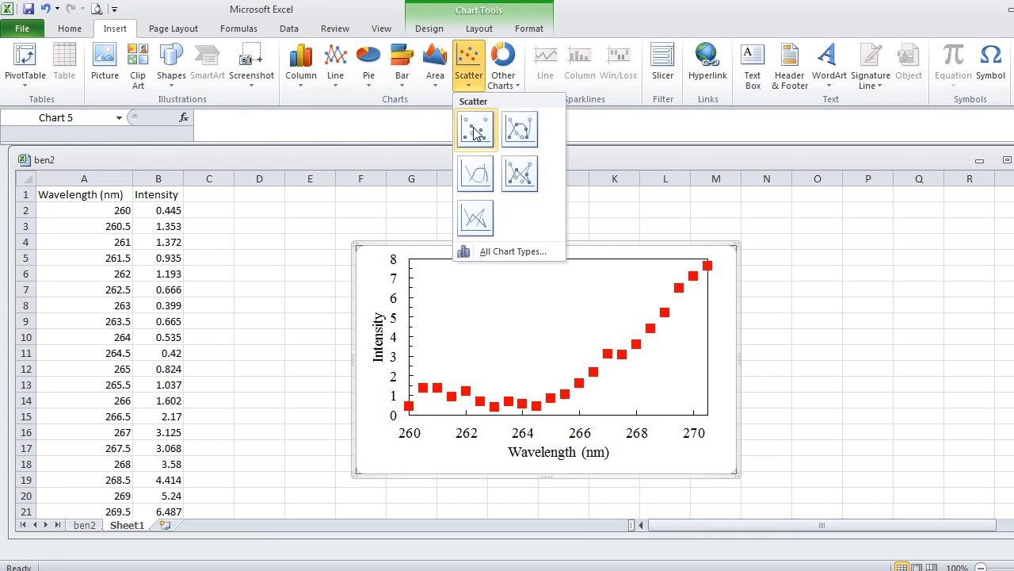
left_click(520, 130)
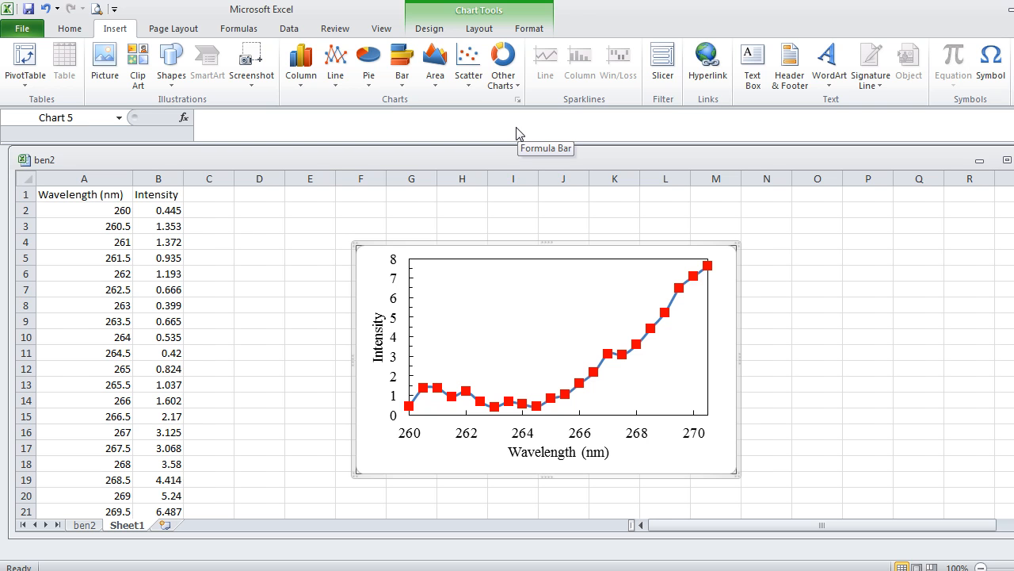
Try the scatter type with smooth lines and no markers, and return the chart to markers only.
left_click(469, 67)
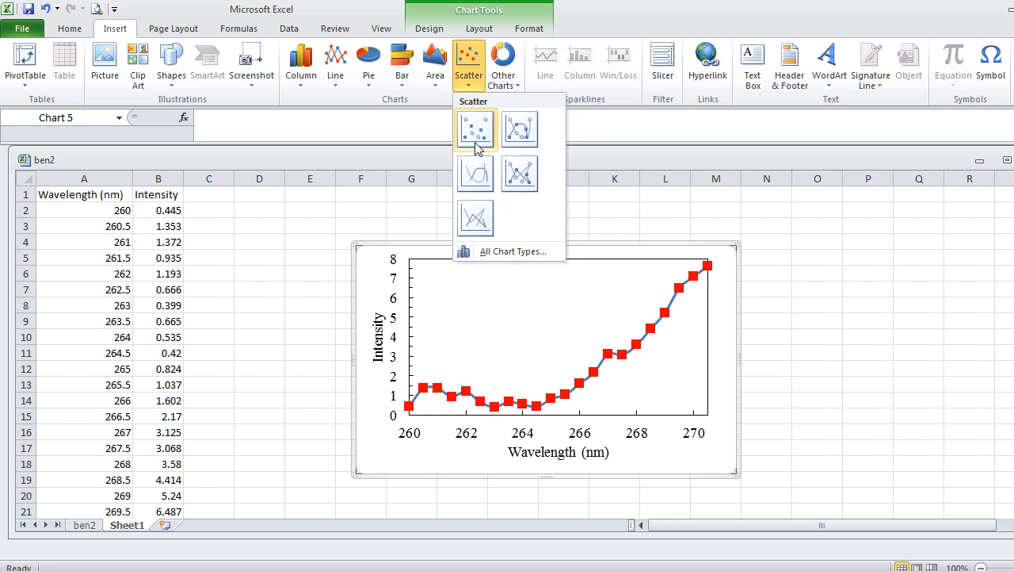
left_click(475, 176)
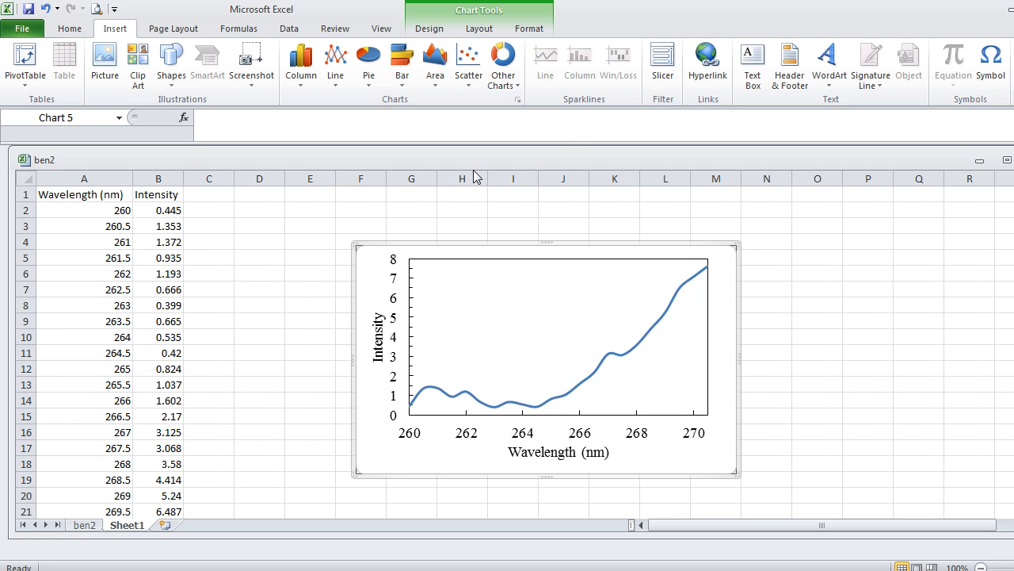
left_click(471, 78)
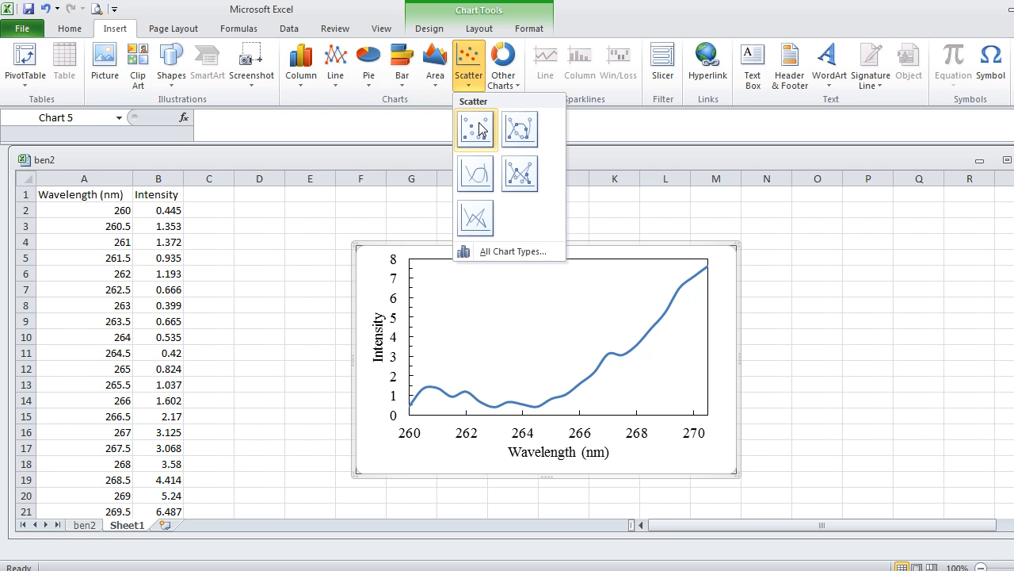
left_click(477, 128)
Open the choice of scatter chart subtypes for the chart.
left_click(469, 70)
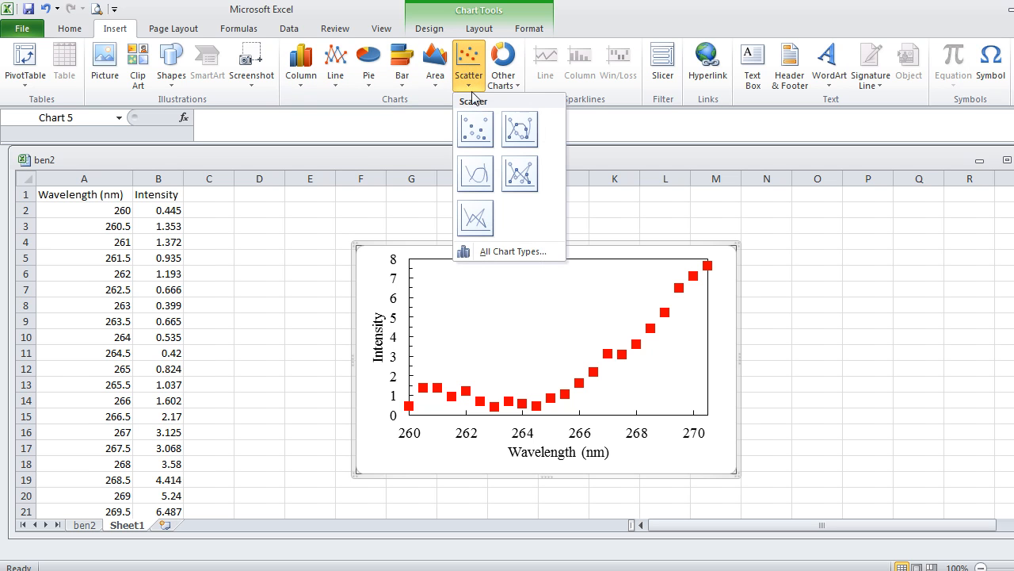